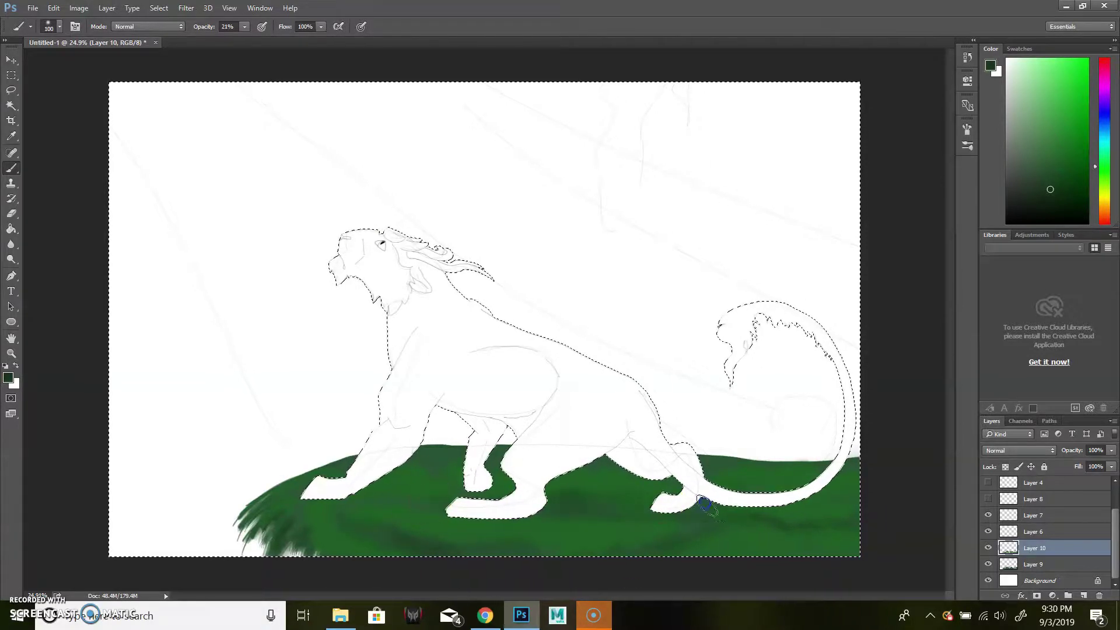
# Pick a yellow-green colour and paint a highlight streak across the grass.
pyautogui.hotkey('ctrl', 'd')
pyautogui.click(1054, 180)
pyautogui.hotkey('ctrl', 'shift', 'd')
pyautogui.click(1095, 195)
pyautogui.click(1059, 65)
pyautogui.moveTo(364, 511)
pyautogui.mouseDown()
pyautogui.moveTo(729, 534)
pyautogui.moveTo(820, 525)
pyautogui.moveTo(833, 490)
pyautogui.moveTo(740, 482)
pyautogui.mouseUp()
# Paint lighter green strokes near the front legs, across the middle grass and above the tail.
pyautogui.press('1')
pyautogui.press(']')
pyautogui.press(']')
pyautogui.press(']')
pyautogui.moveTo(613, 484); pyautogui.dragTo(551, 488)
pyautogui.moveTo(447, 487)
pyautogui.mouseDown()
pyautogui.moveTo(397, 493)
pyautogui.moveTo(393, 517)
pyautogui.moveTo(320, 519)
pyautogui.moveTo(770, 487)
pyautogui.moveTo(766, 537)
pyautogui.mouseUp()
pyautogui.moveTo(836, 529)
pyautogui.mouseDown()
pyautogui.moveTo(770, 467)
pyautogui.moveTo(714, 459)
pyautogui.mouseUp()
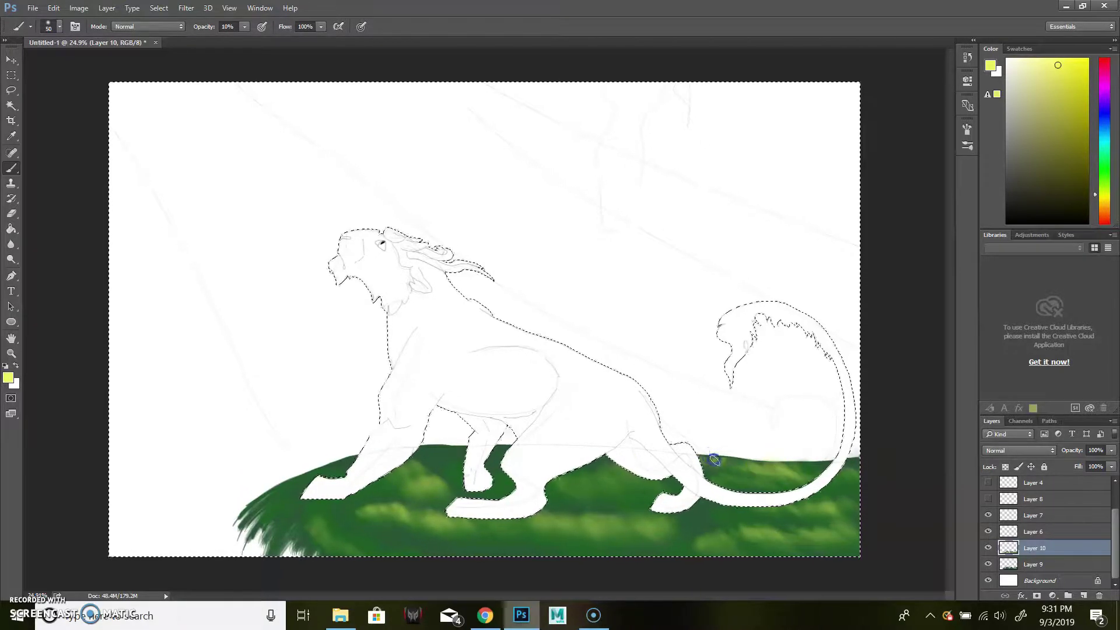
pyautogui.press('[')
pyautogui.press('[')
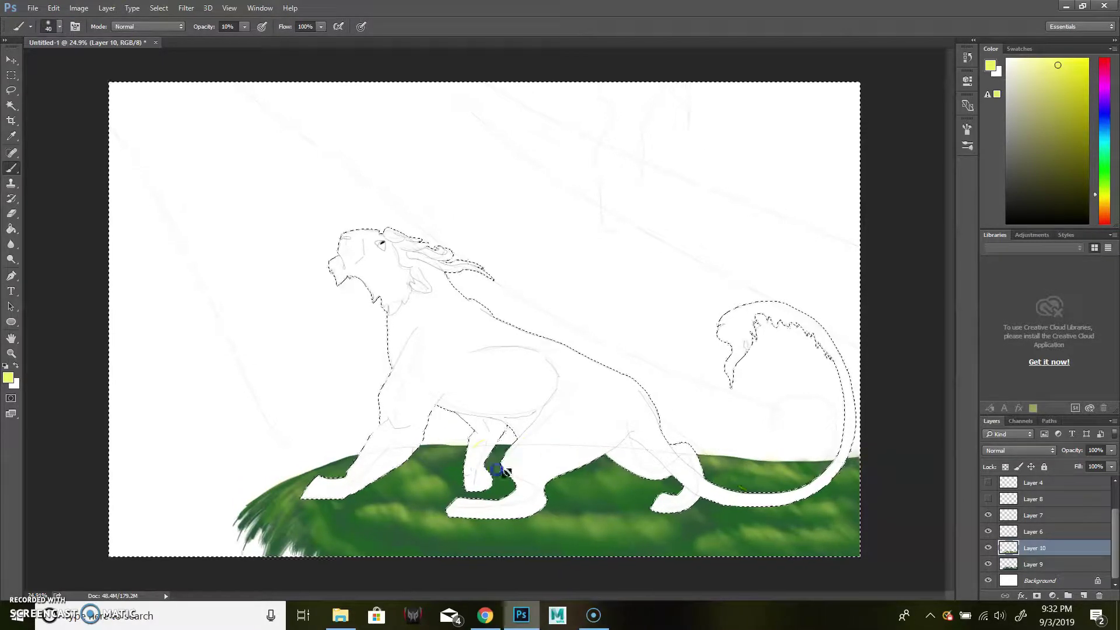
# Sample dark green from the grass and add a new layer above Layer 10.
pyautogui.keyDown('alt'); pyautogui.click(637, 461); pyautogui.keyUp('alt')
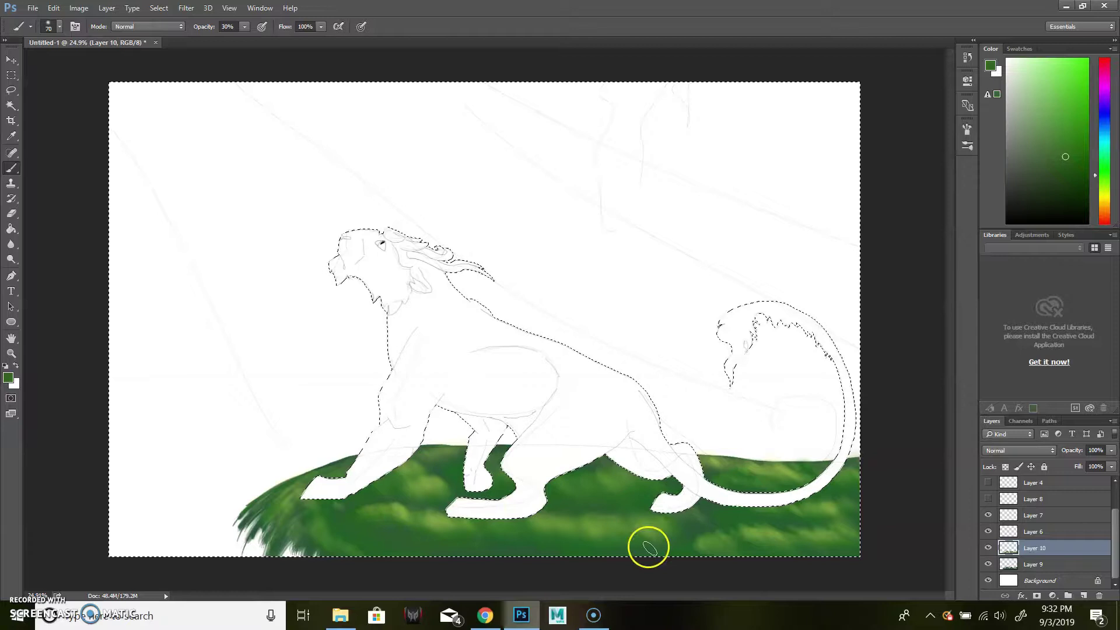
pyautogui.click(1044, 566)
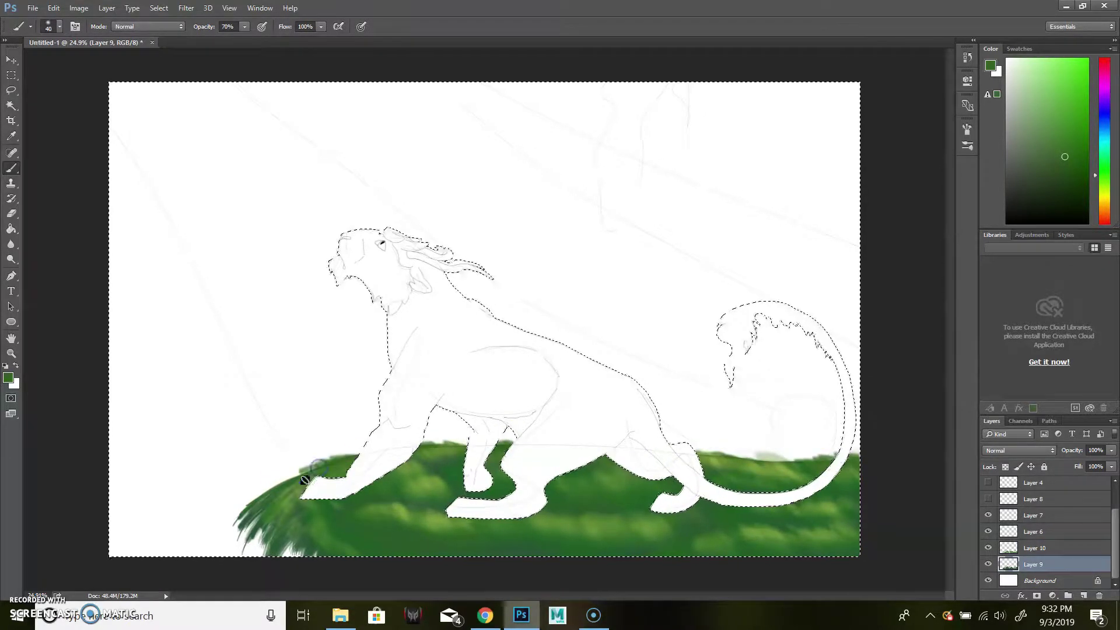
pyautogui.hotkey('ctrl', 'shift', 'alt', 'n')
# Sample yellow-green and mid greens from the grass, adjusting brush opacity and size across Layers 10 and 11.
pyautogui.keyDown('alt'); pyautogui.click(629, 511); pyautogui.keyUp('alt')
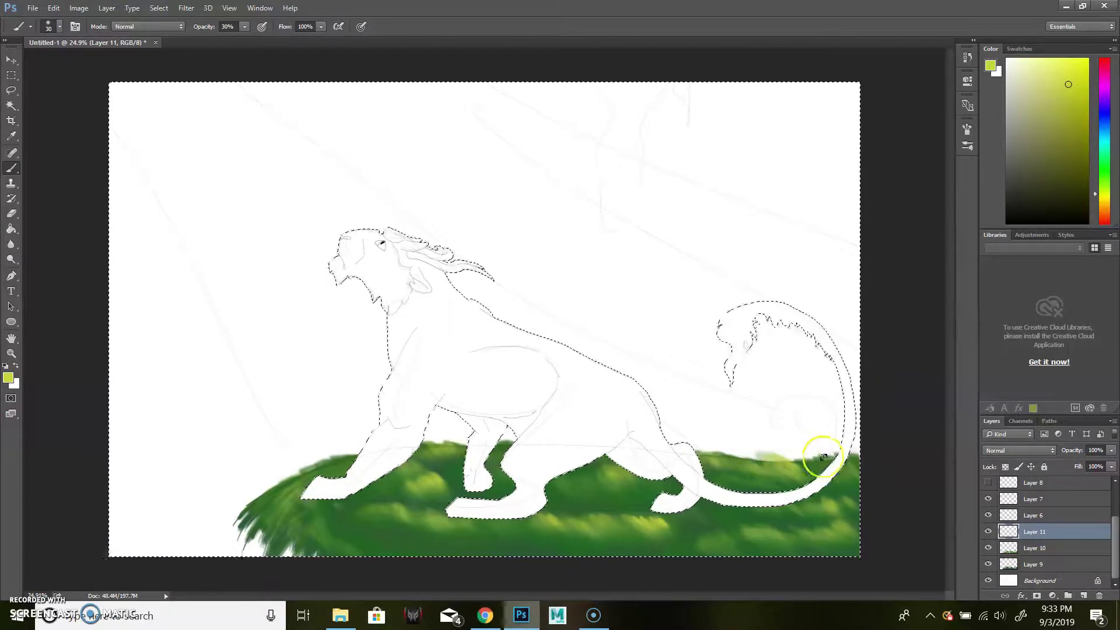
pyautogui.press('1')
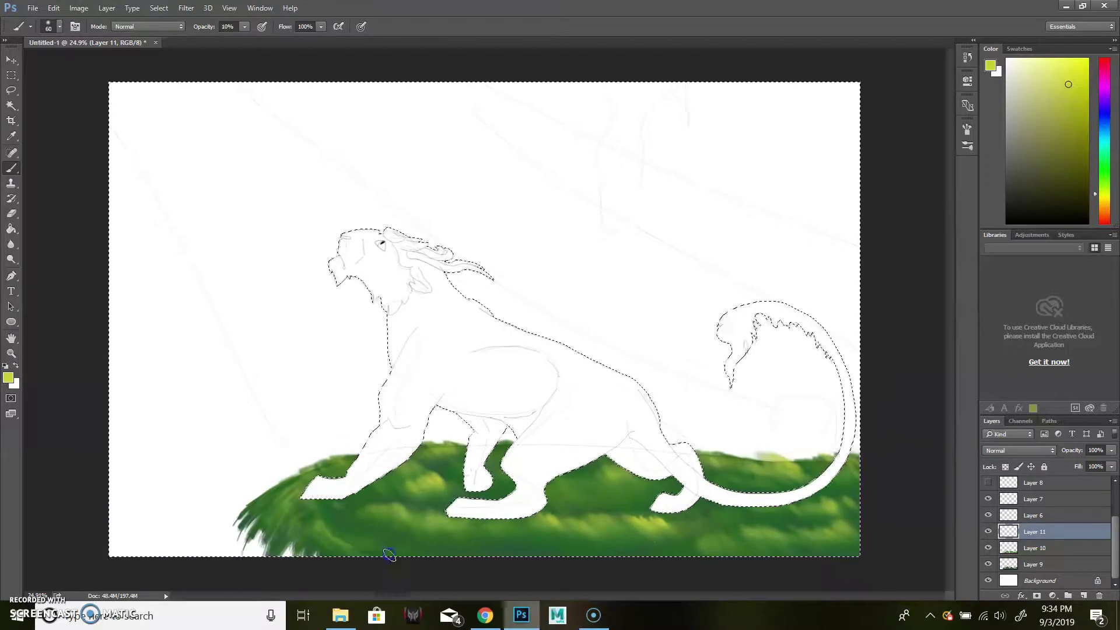
pyautogui.press(']')
pyautogui.press(']')
pyautogui.press(']')
pyautogui.press('4')
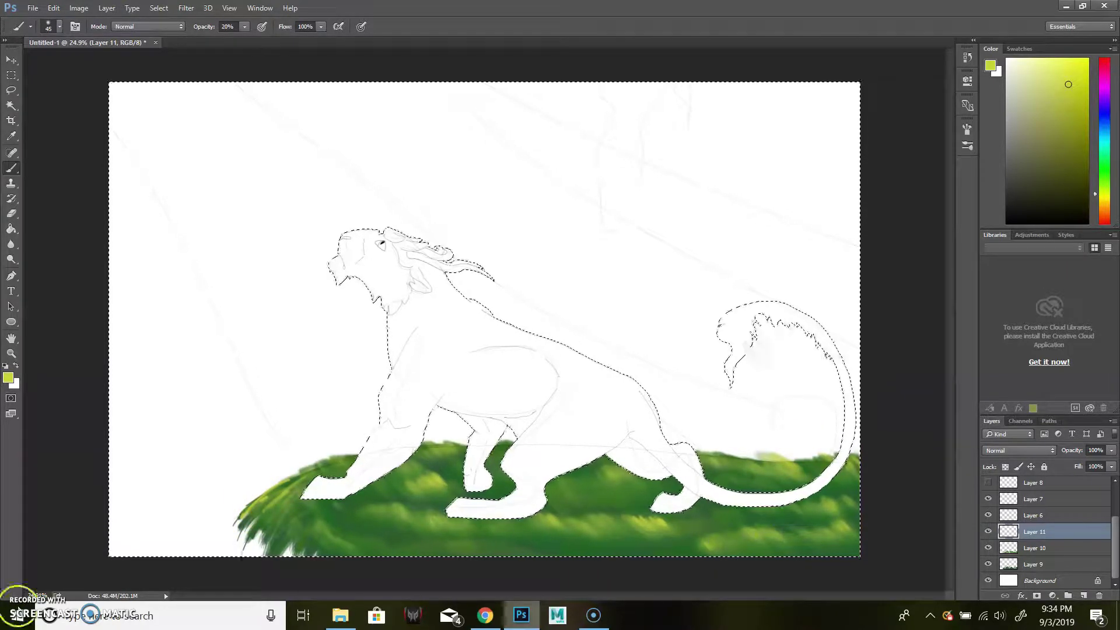
pyautogui.keyDown('alt'); pyautogui.click(629, 509); pyautogui.keyUp('alt')
pyautogui.hotkey('alt', '[')
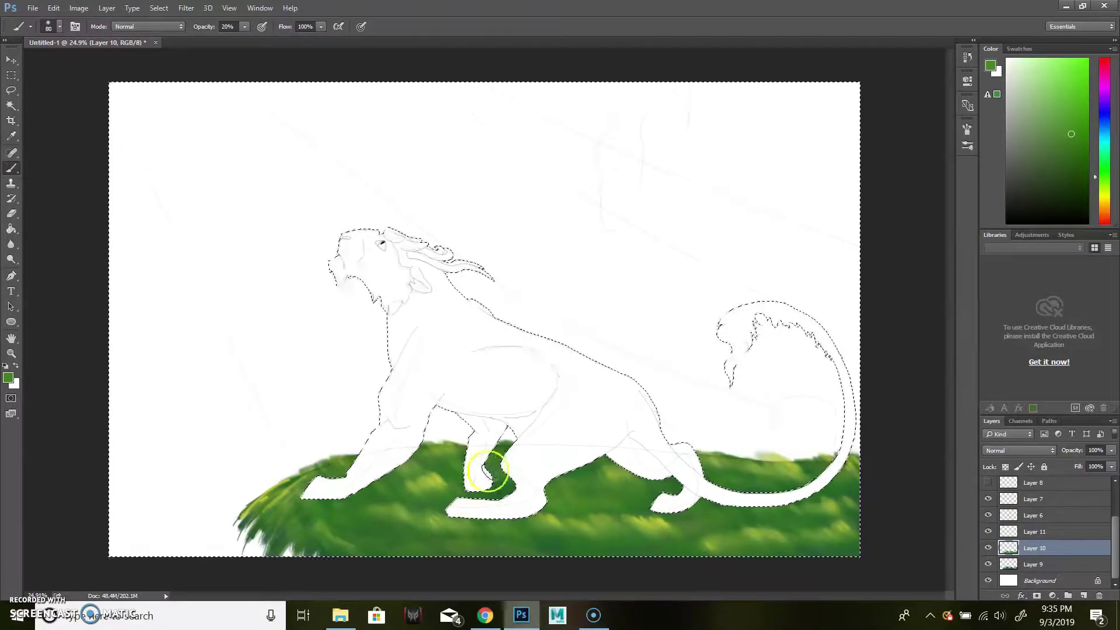
pyautogui.keyDown('alt'); pyautogui.click(624, 401); pyautogui.keyUp('alt')
pyautogui.hotkey('alt', ']')
pyautogui.press('1')
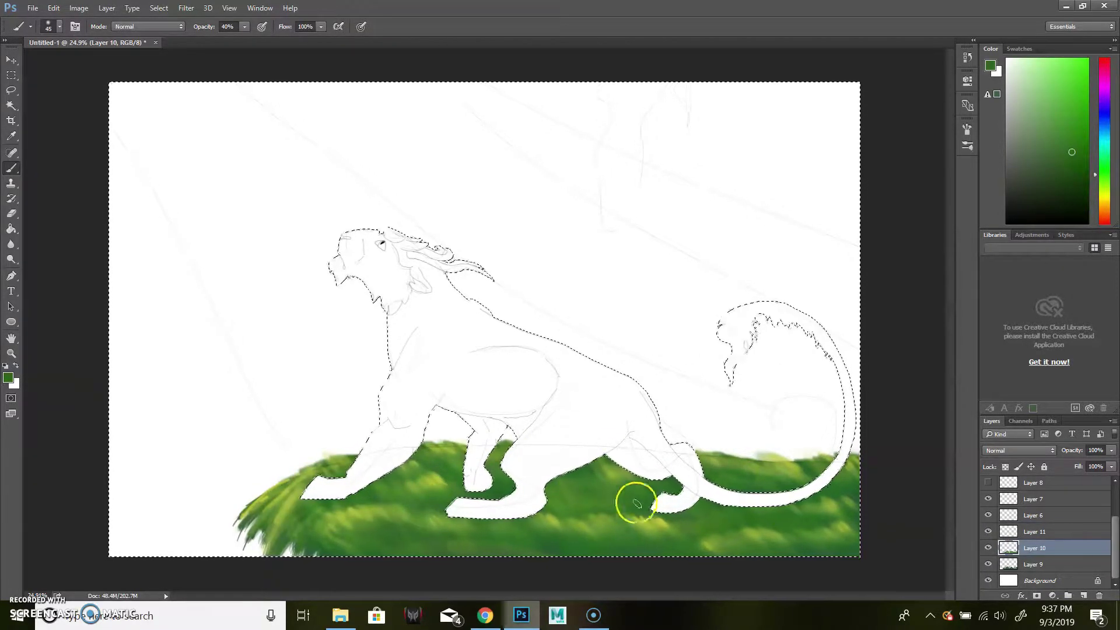
# Erase some strokes on Layer 11, then sample a slightly darker green at 20% opacity.
pyautogui.click(1030, 532)
pyautogui.press('e')
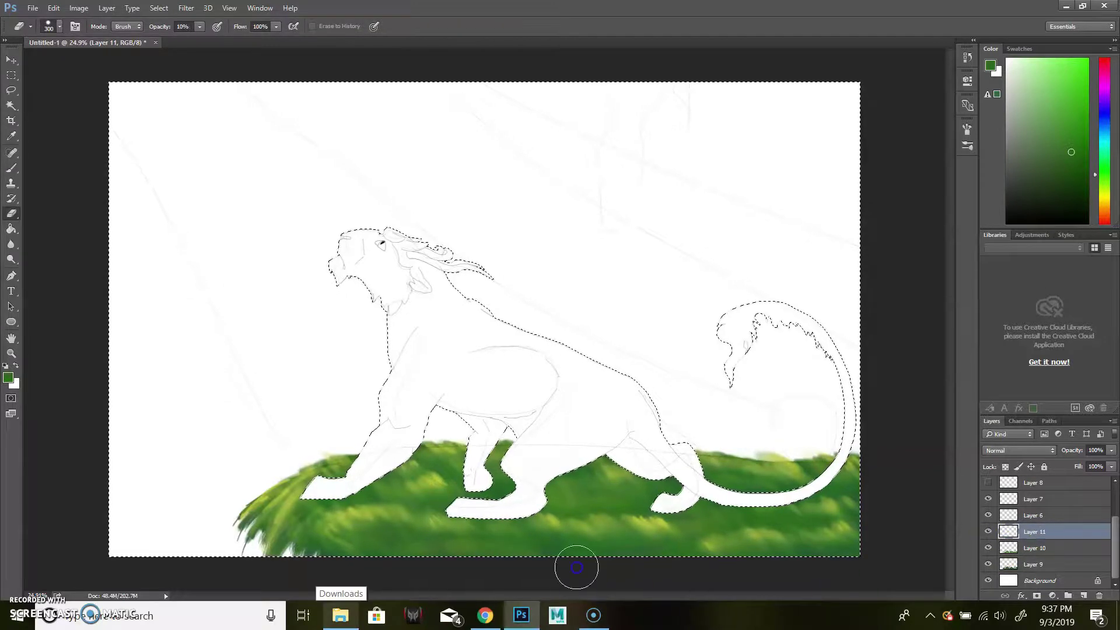
pyautogui.hotkey('alt', '[')
pyautogui.press('b')
pyautogui.keyDown('alt'); pyautogui.click(547, 509); pyautogui.keyUp('alt')
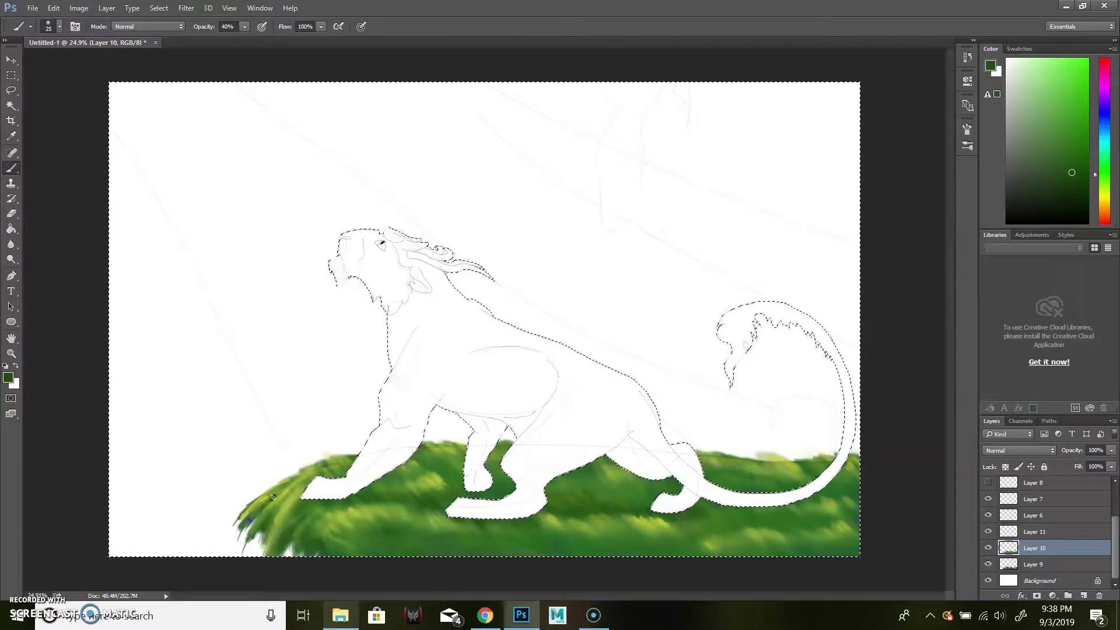
pyautogui.press('2')
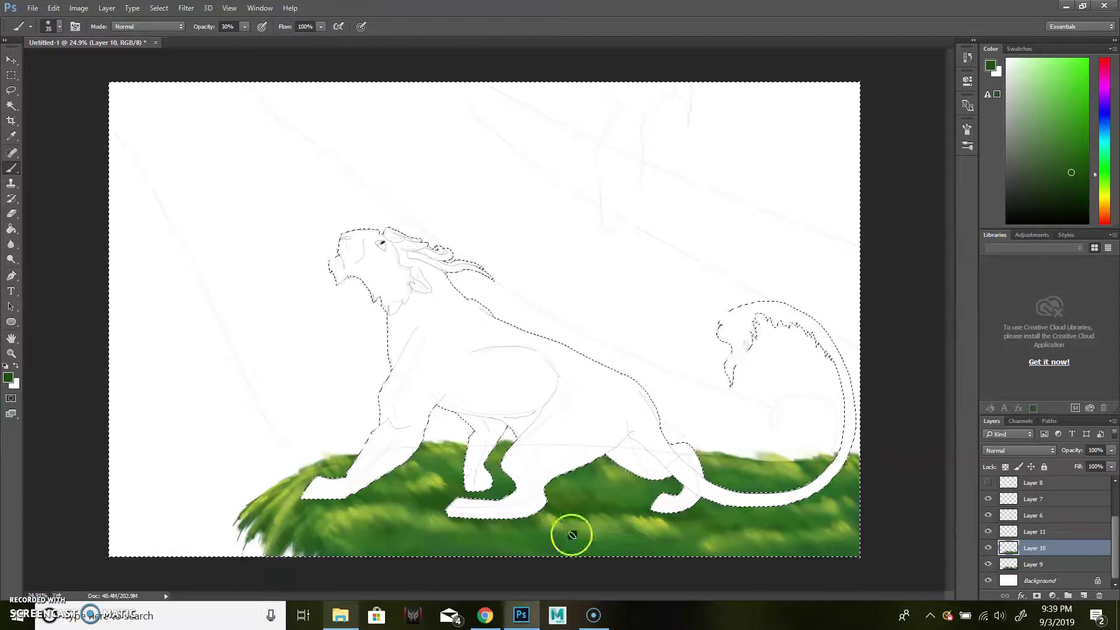
# Sample light and darker greens from the grass and pick a yellow at 20% opacity.
pyautogui.keyDown('alt'); pyautogui.click(425, 556); pyautogui.keyUp('alt')
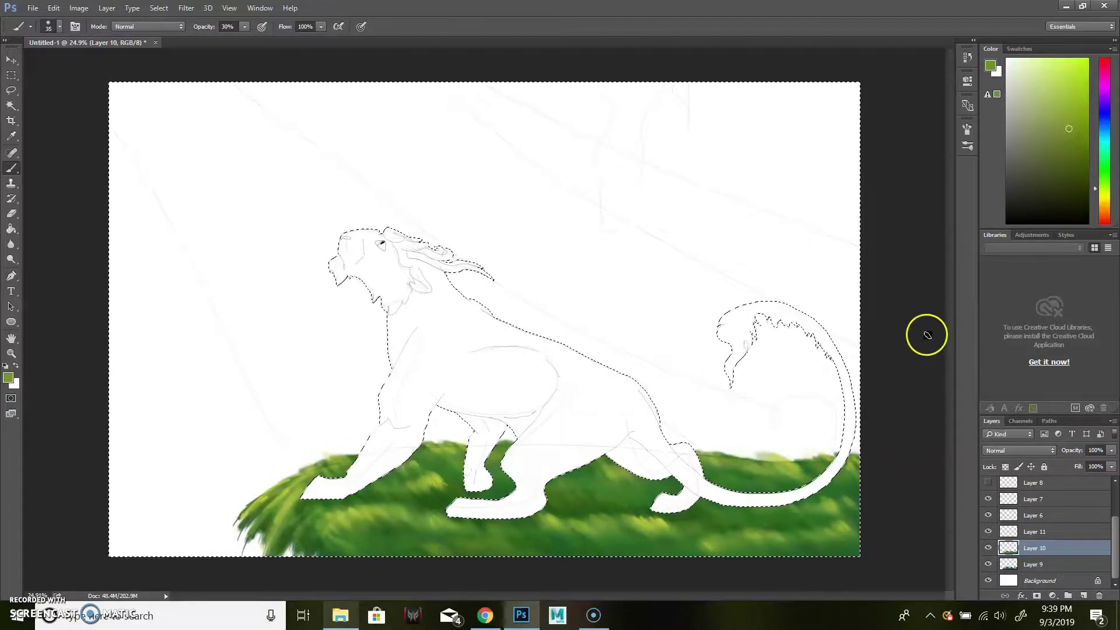
pyautogui.keyDown('alt'); pyautogui.click(486, 553); pyautogui.keyUp('alt')
pyautogui.press(']')
pyautogui.press(']')
pyautogui.press(']')
pyautogui.press('0')
pyautogui.click(1104, 196)
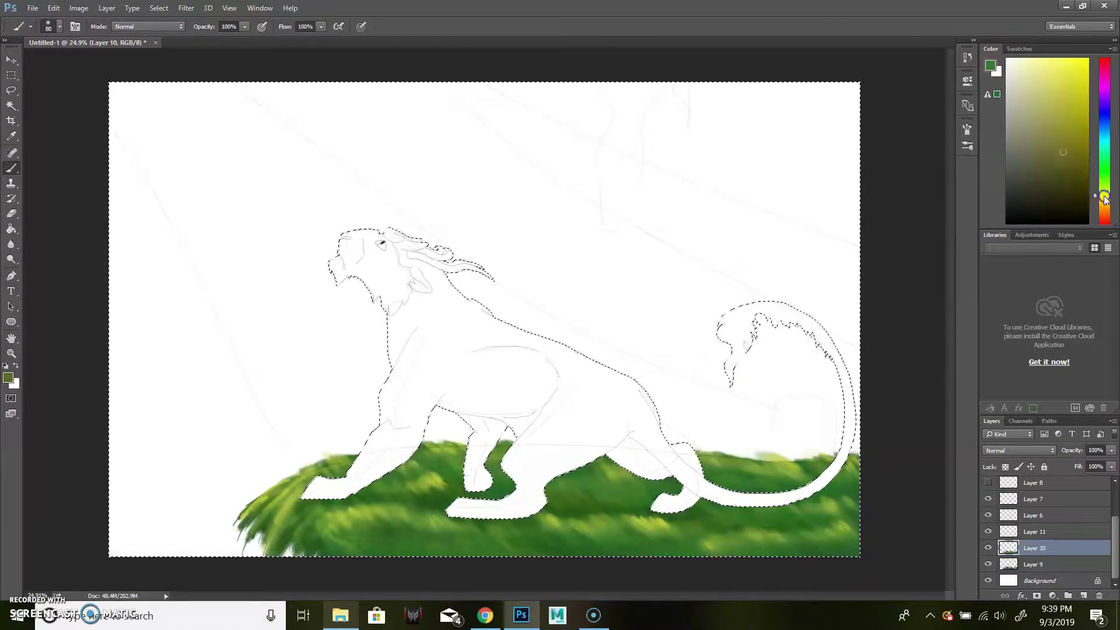
pyautogui.press('2')
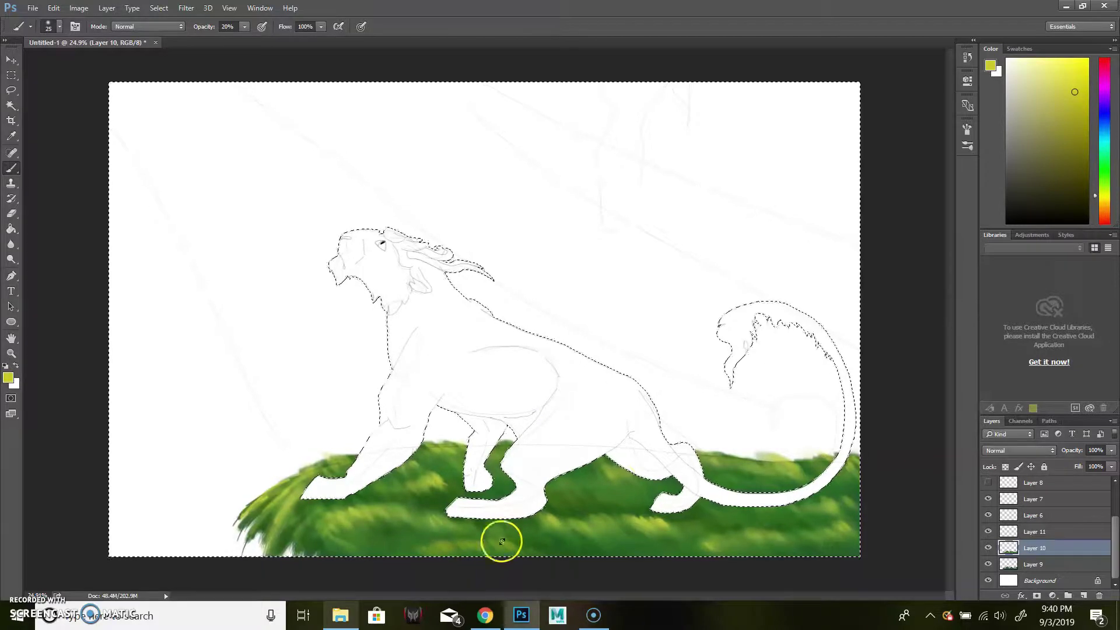
# Paint dark green grass near the front legs and add Layer 12.
pyautogui.click(1104, 176)
pyautogui.click(1056, 170)
pyautogui.click(1082, 191)
pyautogui.moveTo(410, 496); pyautogui.dragTo(535, 513)
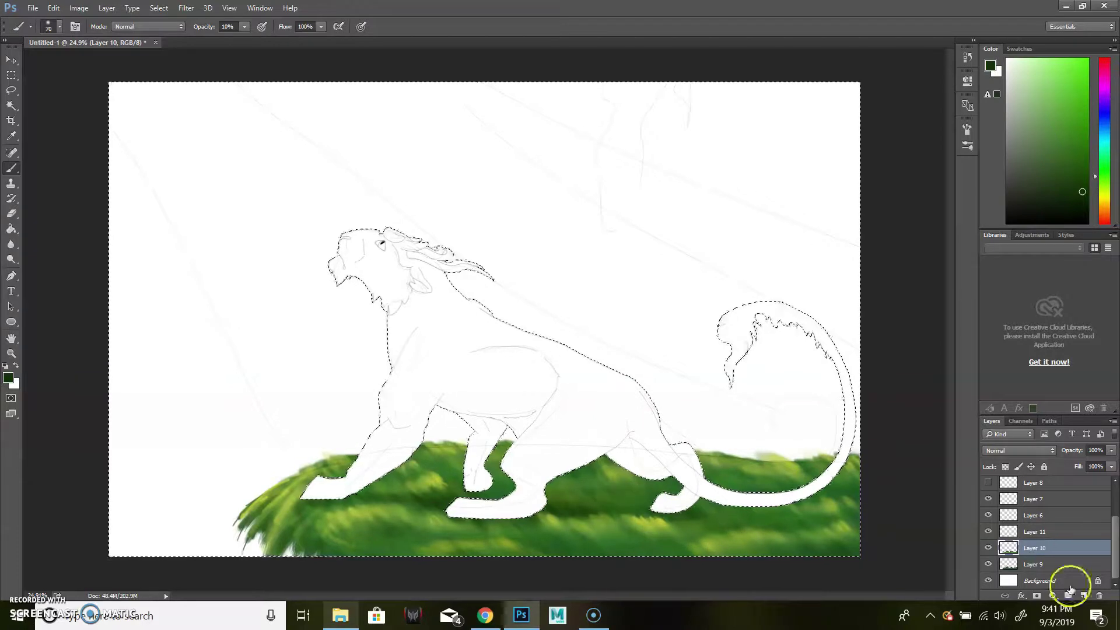
pyautogui.click(1074, 593)
pyautogui.press('[')
pyautogui.press('[')
pyautogui.press('[')
# On Layer 11 at full opacity, pick a crimson red for flowers with a smaller brush.
pyautogui.click(1101, 189)
pyautogui.click(1070, 100)
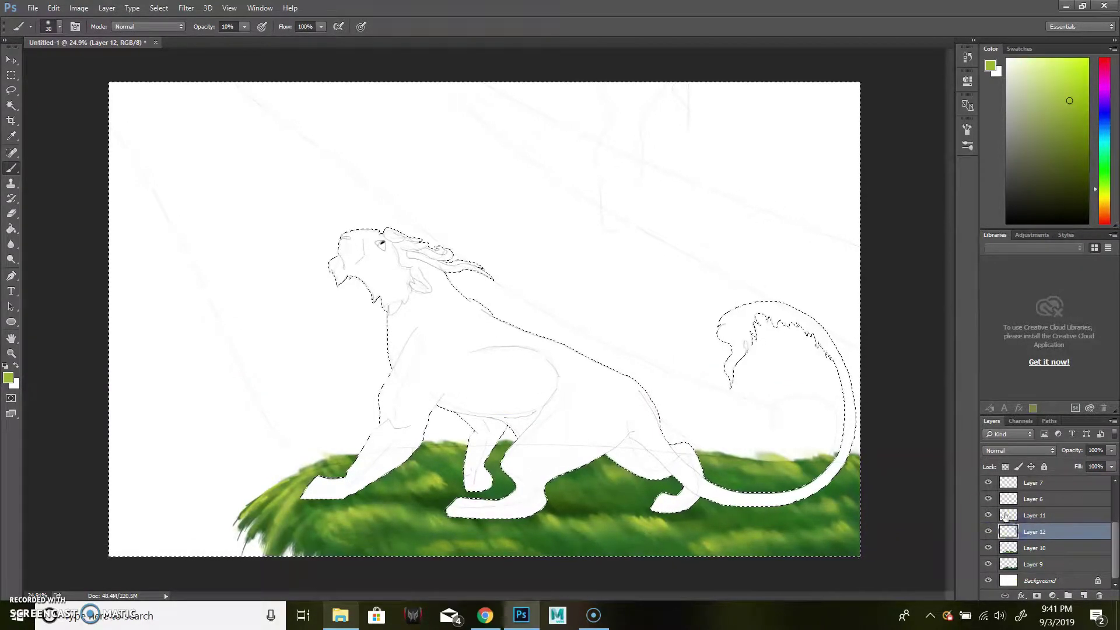
pyautogui.moveTo(1105, 213); pyautogui.dragTo(1105, 223)
pyautogui.hotkey('alt', ']')
pyautogui.press('0')
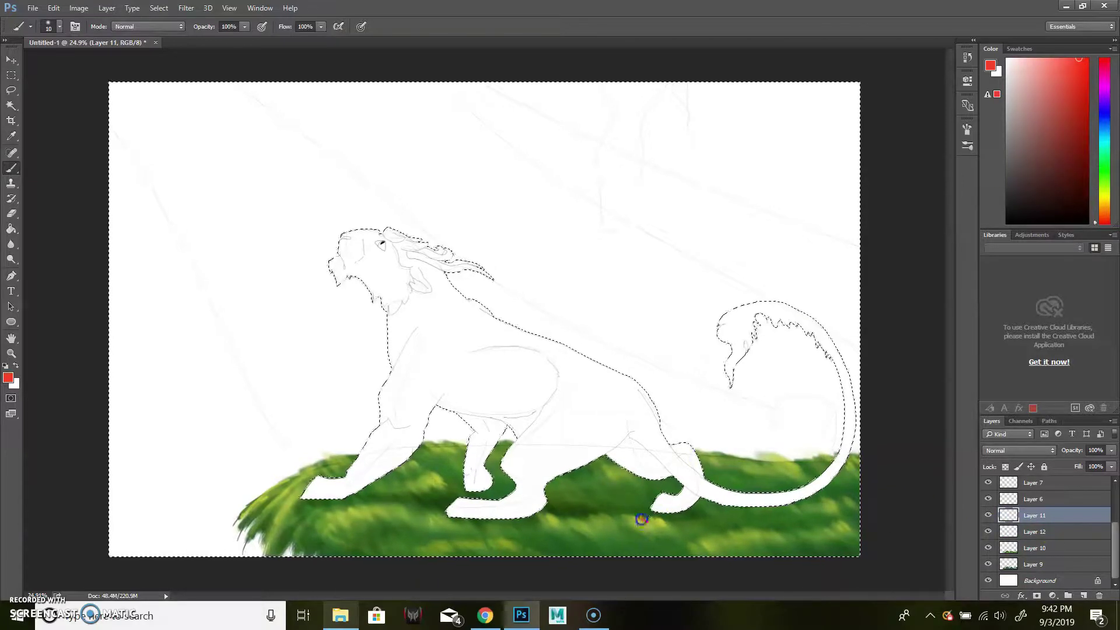
pyautogui.click(1087, 87)
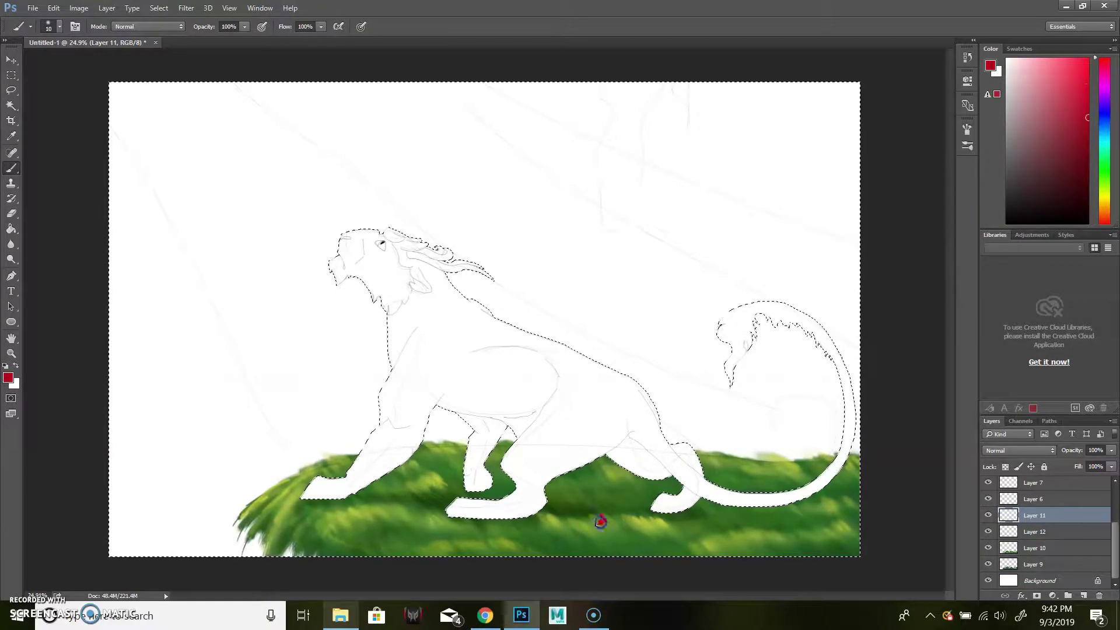
pyautogui.press('[')
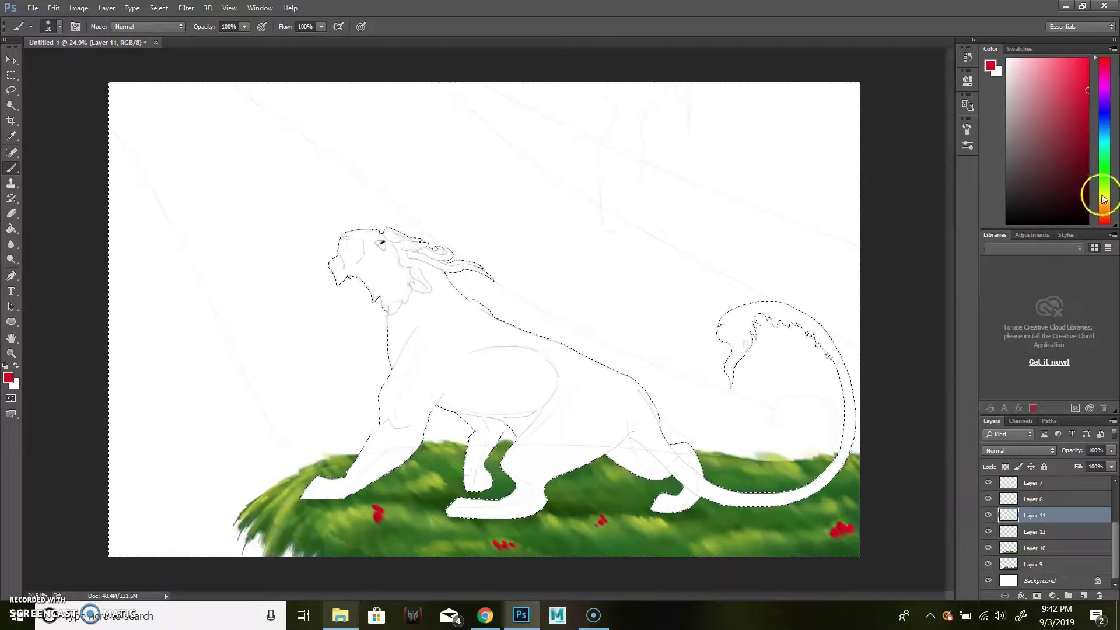
# Switch to yellow, then dab light lavender flowers across the hill.
pyautogui.click(1103, 199)
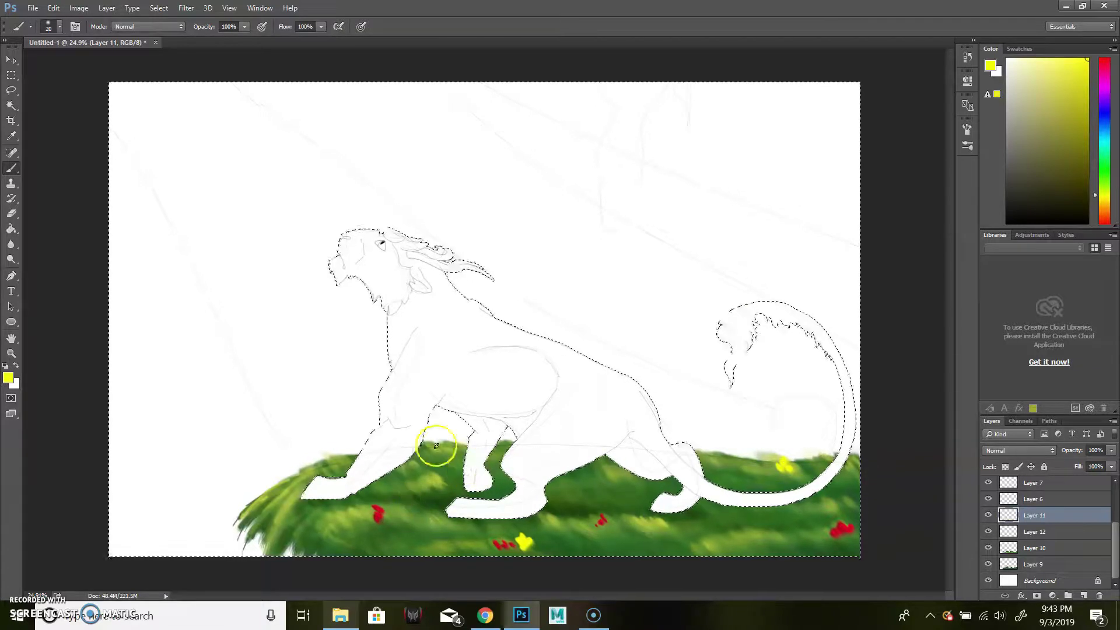
pyautogui.press('[')
pyautogui.moveTo(1049, 88); pyautogui.dragTo(1041, 59)
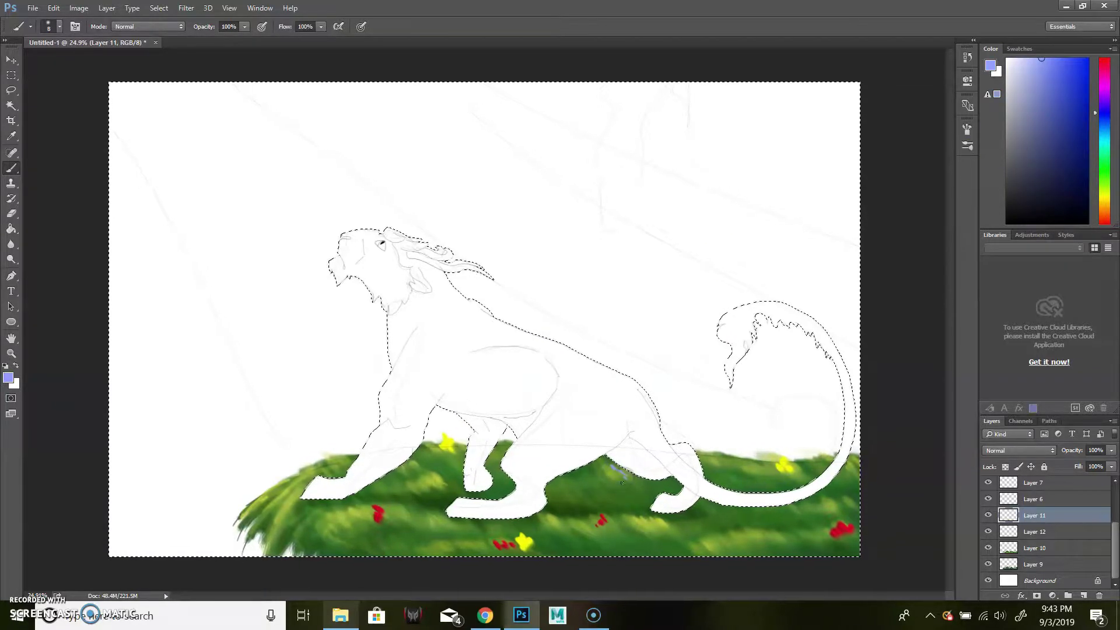
pyautogui.moveTo(323, 444); pyautogui.dragTo(329, 434)
pyautogui.moveTo(426, 484); pyautogui.dragTo(433, 473)
pyautogui.keyDown('alt'); pyautogui.click(739, 450); pyautogui.keyUp('alt')
pyautogui.moveTo(324, 452); pyautogui.dragTo(328, 434)
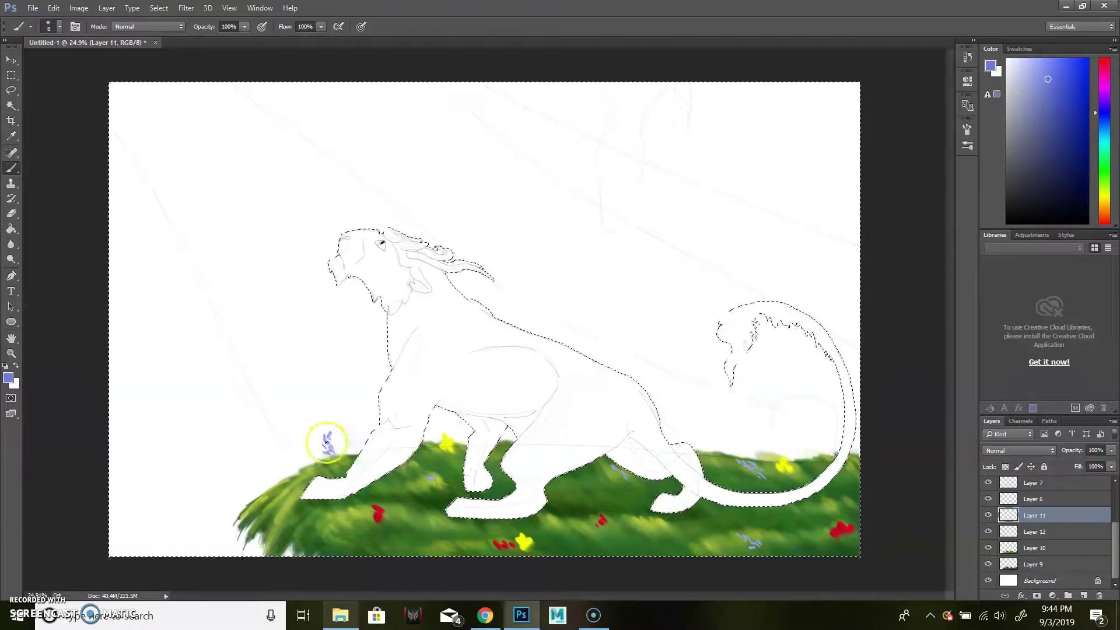
# Add petals to the left lavender flower and re-sample the flower blue.
pyautogui.scroll(5, 326, 442)
pyautogui.moveTo(338, 393)
pyautogui.mouseDown()
pyautogui.moveTo(350, 431)
pyautogui.moveTo(372, 395)
pyautogui.mouseUp()
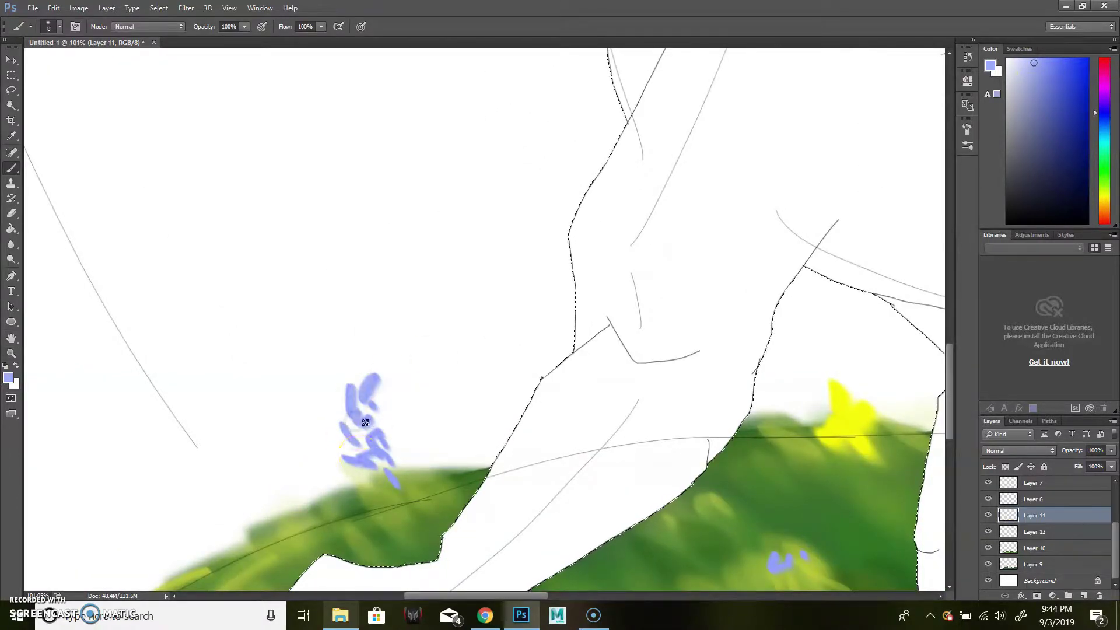
pyautogui.scroll(-5, 645, 426)
pyautogui.scroll(2, 784, 327)
pyautogui.keyDown('alt'); pyautogui.click(788, 327); pyautogui.keyUp('alt')
pyautogui.hscroll(-5, 408, 321)
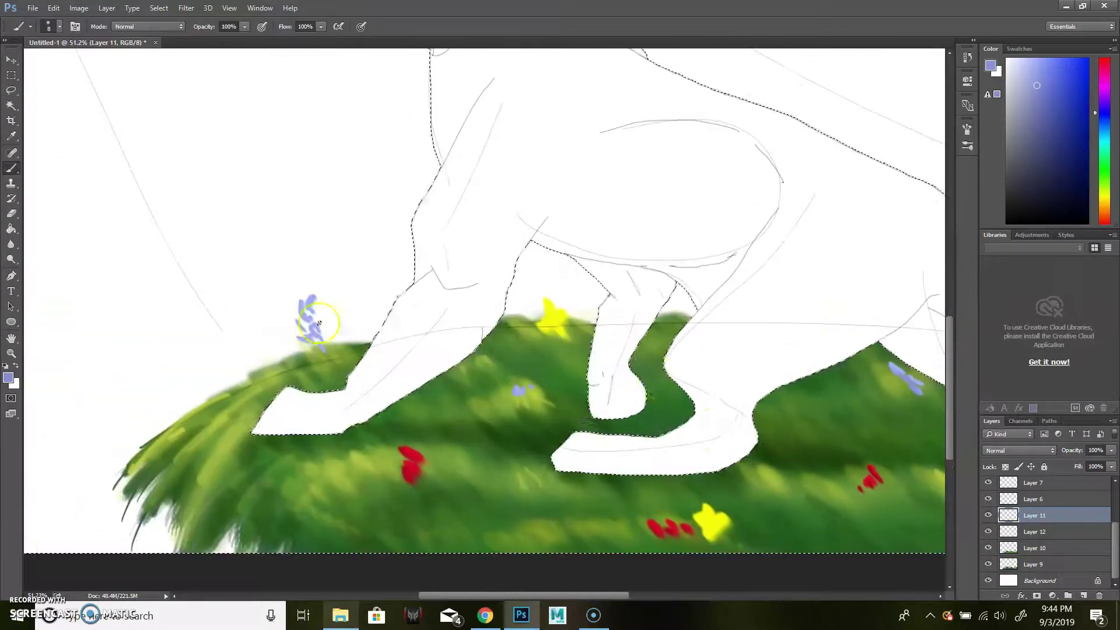
# On Layer 12, block in dark brown cliffs behind the lion with a huge brush.
pyautogui.keyDown('ctrl'); pyautogui.click(305, 334); pyautogui.keyUp('ctrl')
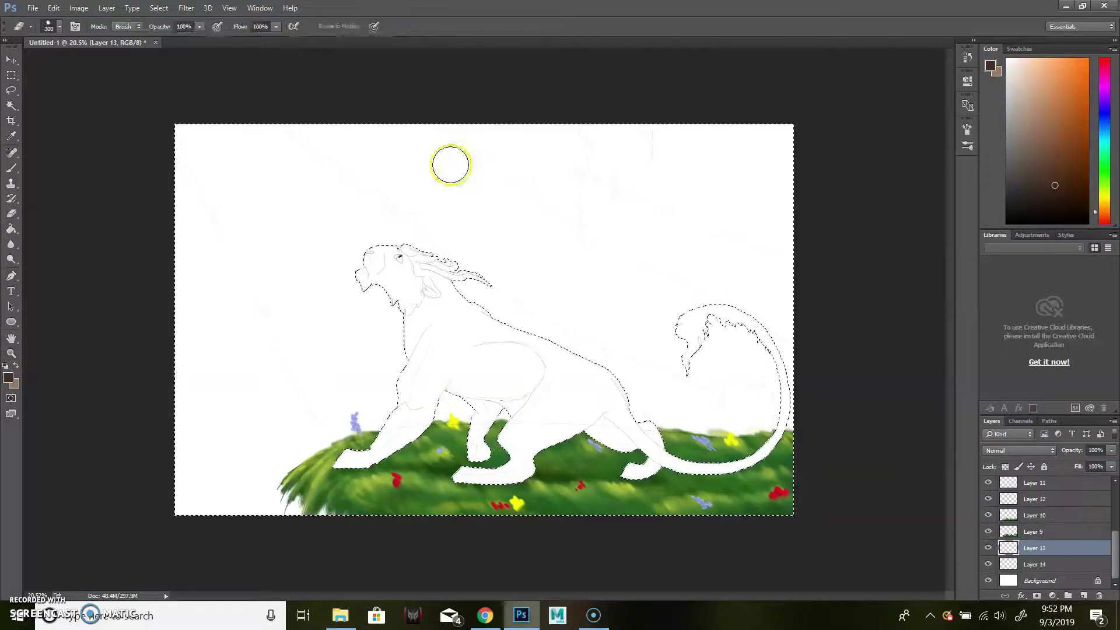
pyautogui.press('b')
pyautogui.moveTo(450, 165)
pyautogui.mouseDown()
pyautogui.moveTo(413, 142)
pyautogui.moveTo(445, 430)
pyautogui.moveTo(762, 425)
pyautogui.mouseUp()
pyautogui.moveTo(268, 490)
pyautogui.mouseDown()
pyautogui.moveTo(265, 449)
pyautogui.moveTo(238, 405)
pyautogui.moveTo(230, 506)
pyautogui.mouseUp()
# Lay tan highlights over the brown cliffs, left rock and the white patch by the chin.
pyautogui.keyDown('alt'); pyautogui.click(401, 119); pyautogui.keyUp('alt')
pyautogui.moveTo(401, 119)
pyautogui.mouseDown()
pyautogui.moveTo(387, 263)
pyautogui.moveTo(350, 426)
pyautogui.moveTo(656, 127)
pyautogui.moveTo(600, 400)
pyautogui.moveTo(833, 335)
pyautogui.mouseUp()
pyautogui.moveTo(234, 374)
pyautogui.mouseDown()
pyautogui.moveTo(208, 500)
pyautogui.moveTo(183, 536)
pyautogui.mouseUp()
pyautogui.moveTo(343, 268); pyautogui.dragTo(349, 294)
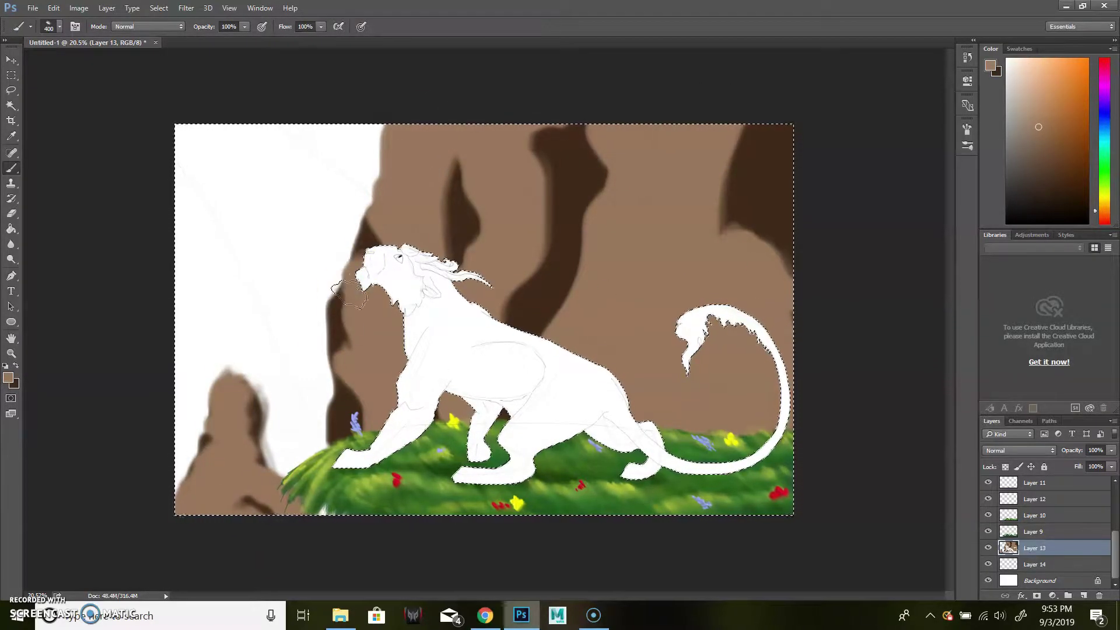
# On Layer 14, paint dark brown shadows along the cliff edges and left rock.
pyautogui.hotkey('alt', '[')
pyautogui.keyDown('alt'); pyautogui.click(361, 230); pyautogui.keyUp('alt')
pyautogui.moveTo(369, 140); pyautogui.dragTo(375, 199)
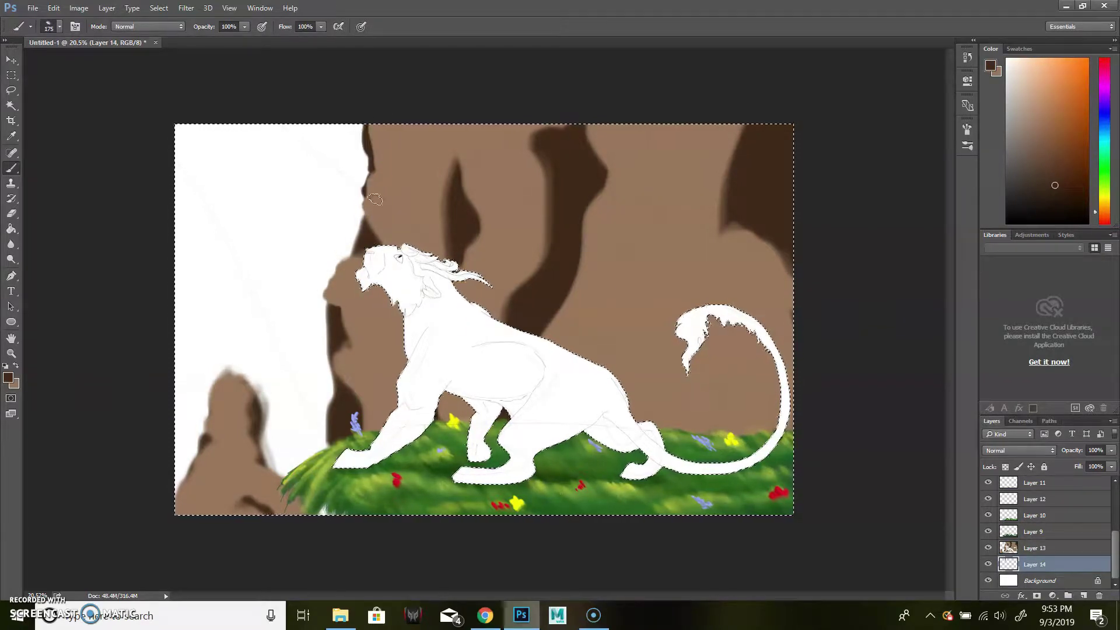
pyautogui.moveTo(337, 373); pyautogui.dragTo(303, 527)
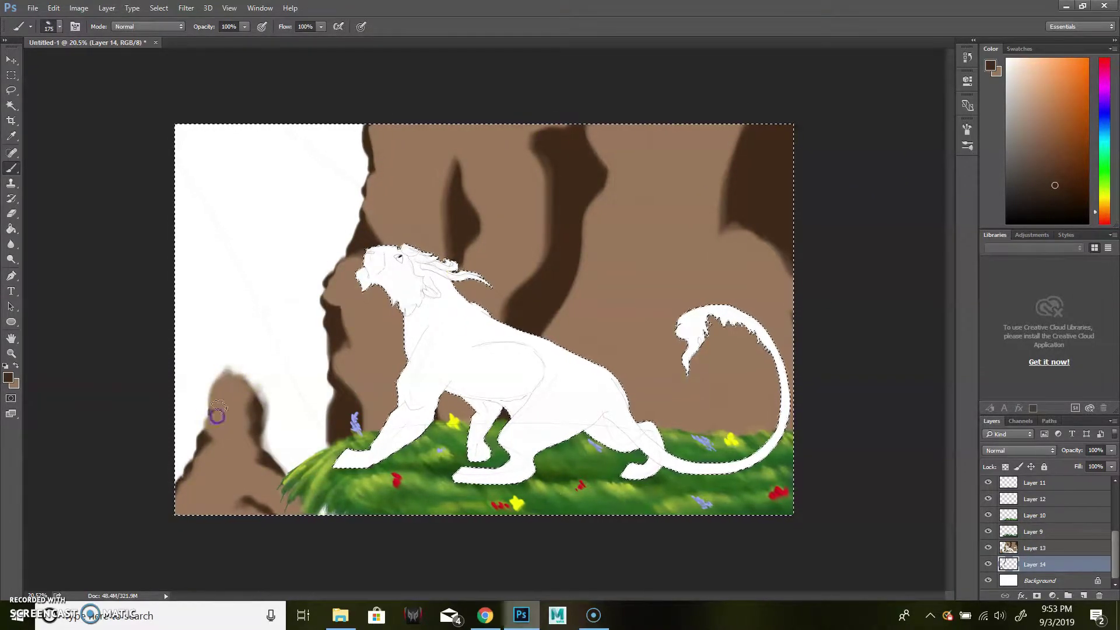
# On Layer 13 at 30% opacity, softly shade the upper-right cliff and upper rock.
pyautogui.hotkey('alt', ']')
pyautogui.press(']')
pyautogui.press(']')
pyautogui.press(']')
pyautogui.press('3')
pyautogui.moveTo(753, 350)
pyautogui.mouseDown()
pyautogui.moveTo(678, 323)
pyautogui.moveTo(739, 104)
pyautogui.mouseUp()
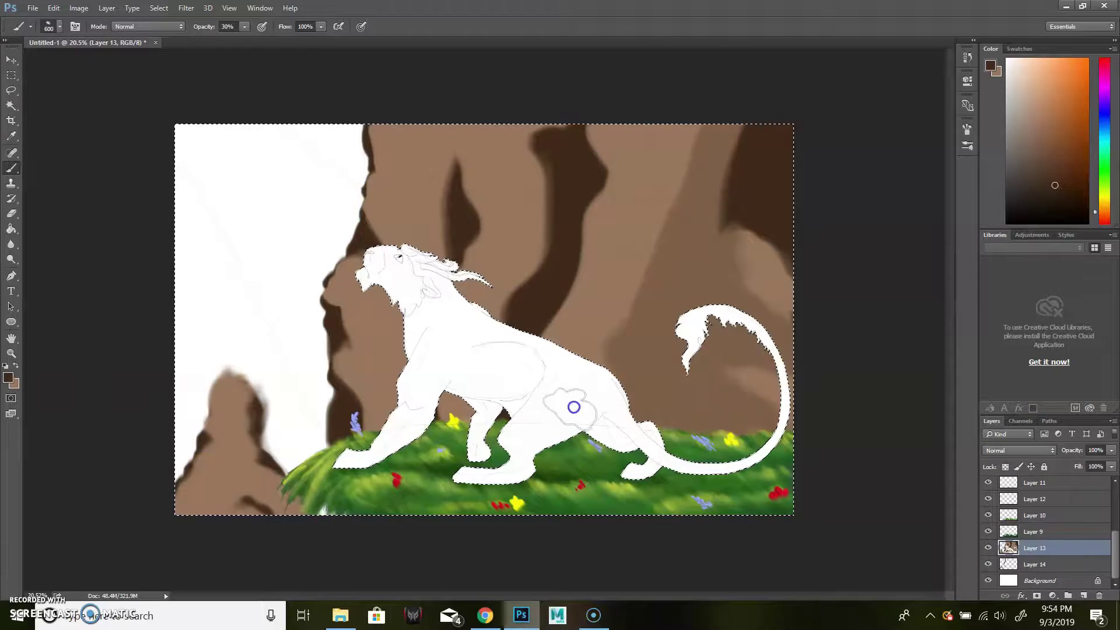
pyautogui.press('[')
pyautogui.press('[')
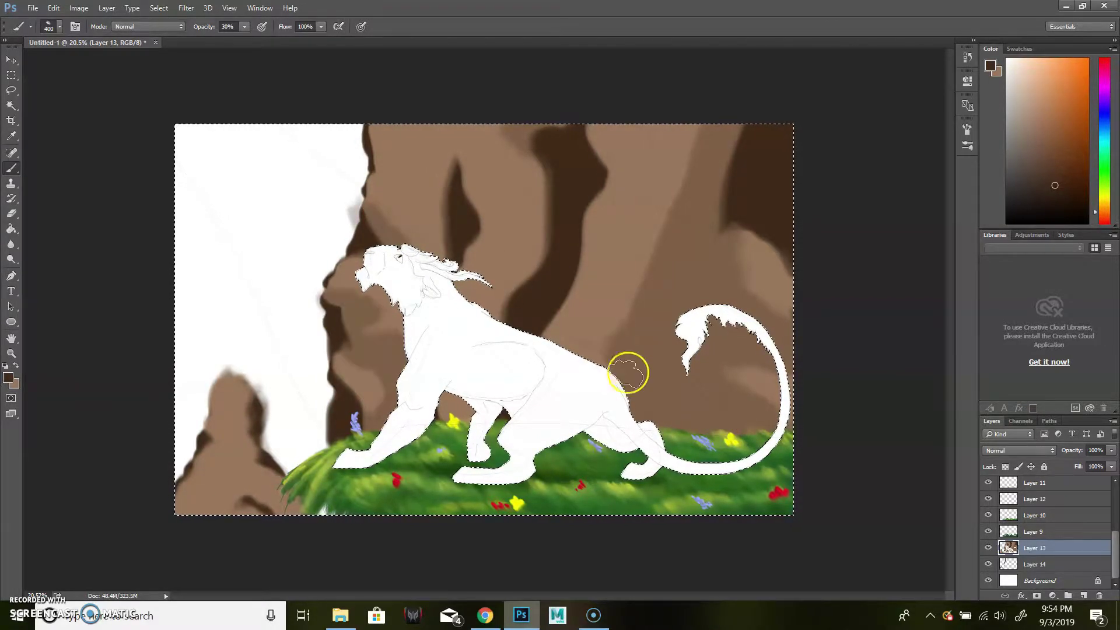
pyautogui.moveTo(628, 373); pyautogui.dragTo(625, 163)
# Darken the cliff above the lion's head and along the upper rock.
pyautogui.moveTo(250, 388); pyautogui.dragTo(188, 370)
pyautogui.moveTo(331, 212); pyautogui.dragTo(338, 200)
pyautogui.moveTo(438, 156)
pyautogui.mouseDown()
pyautogui.moveTo(434, 260)
pyautogui.moveTo(550, 180)
pyautogui.moveTo(525, 315)
pyautogui.mouseUp()
pyautogui.moveTo(560, 192)
pyautogui.mouseDown()
pyautogui.moveTo(484, 275)
pyautogui.moveTo(327, 186)
pyautogui.mouseUp()
pyautogui.press(']')
pyautogui.press(']')
pyautogui.press(']')
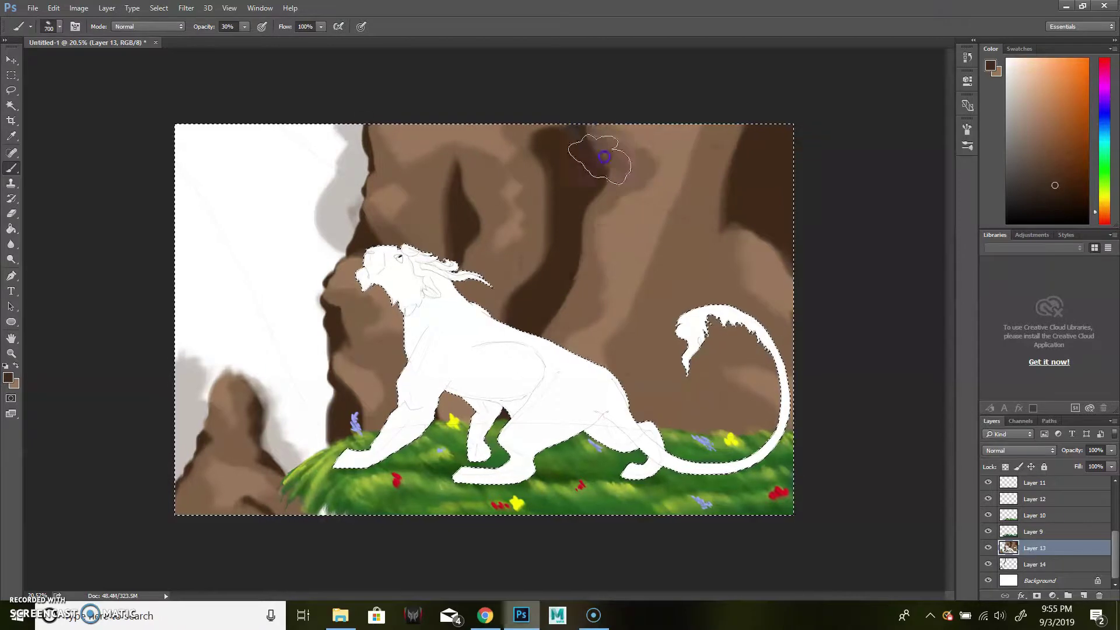
pyautogui.moveTo(604, 156); pyautogui.dragTo(675, 475)
# Undo the latest shading stroke and sample a brown from the cliff.
pyautogui.moveTo(449, 125); pyautogui.dragTo(455, 234)
pyautogui.hotkey('ctrl', 'alt', 'z')
pyautogui.hotkey('ctrl', 'alt', 'z')
pyautogui.press('i')
pyautogui.click(751, 82)
# Sample medium and lighter cliff browns and blend the shading near the tail and upper-right rocks.
pyautogui.click(636, 167)
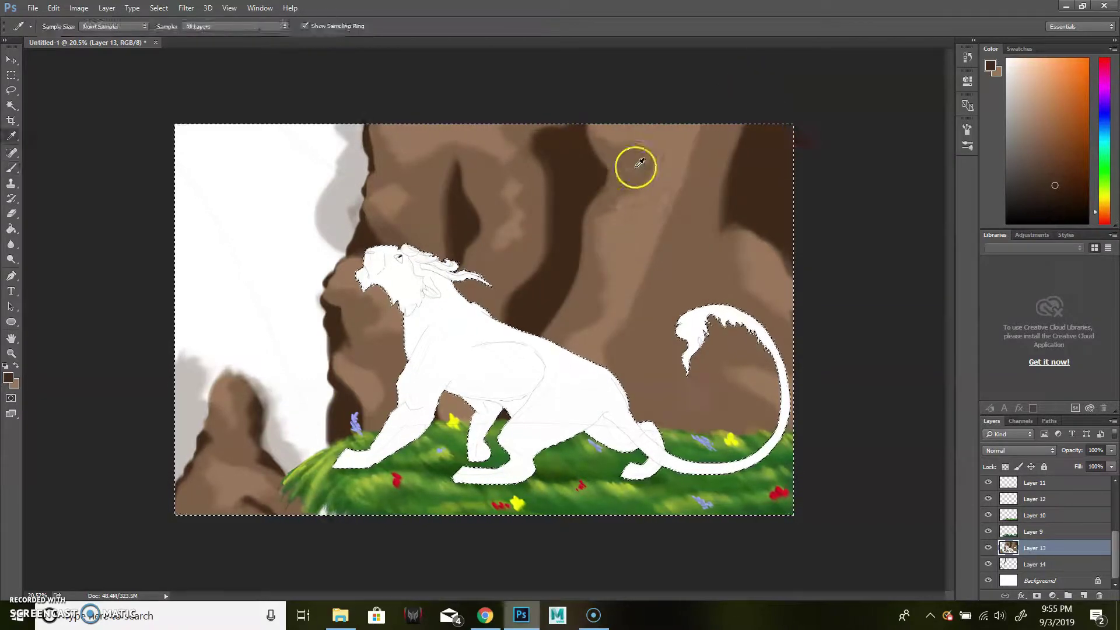
pyautogui.press('b')
pyautogui.keyDown('alt'); pyautogui.click(671, 388); pyautogui.keyUp('alt')
pyautogui.keyDown('alt'); pyautogui.click(700, 301); pyautogui.keyUp('alt')
pyautogui.press('[')
pyautogui.press('[')
pyautogui.press('[')
pyautogui.moveTo(624, 325); pyautogui.dragTo(723, 402)
pyautogui.moveTo(688, 260)
pyautogui.mouseDown()
pyautogui.moveTo(583, 178)
pyautogui.moveTo(506, 187)
pyautogui.moveTo(393, 225)
pyautogui.moveTo(373, 350)
pyautogui.moveTo(255, 478)
pyautogui.moveTo(606, 227)
pyautogui.mouseUp()
# At lower opacity, blend the rock shading right of the lion and lighten the right rock.
pyautogui.press('4')
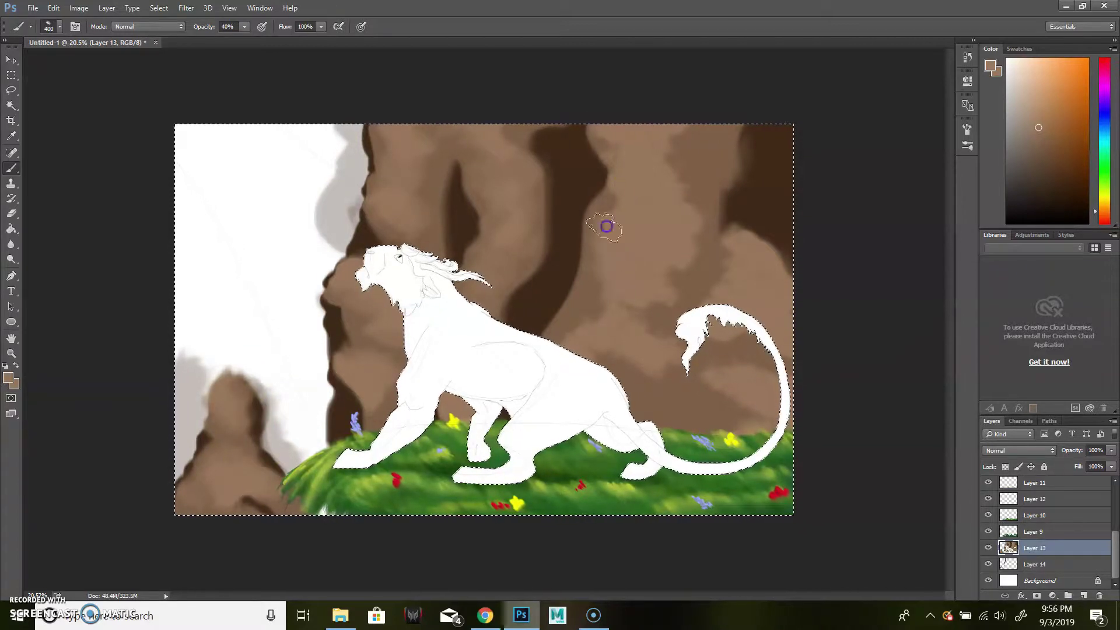
pyautogui.moveTo(480, 260)
pyautogui.mouseDown()
pyautogui.moveTo(666, 350)
pyautogui.moveTo(605, 293)
pyautogui.moveTo(656, 175)
pyautogui.moveTo(747, 333)
pyautogui.mouseUp()
pyautogui.press('1')
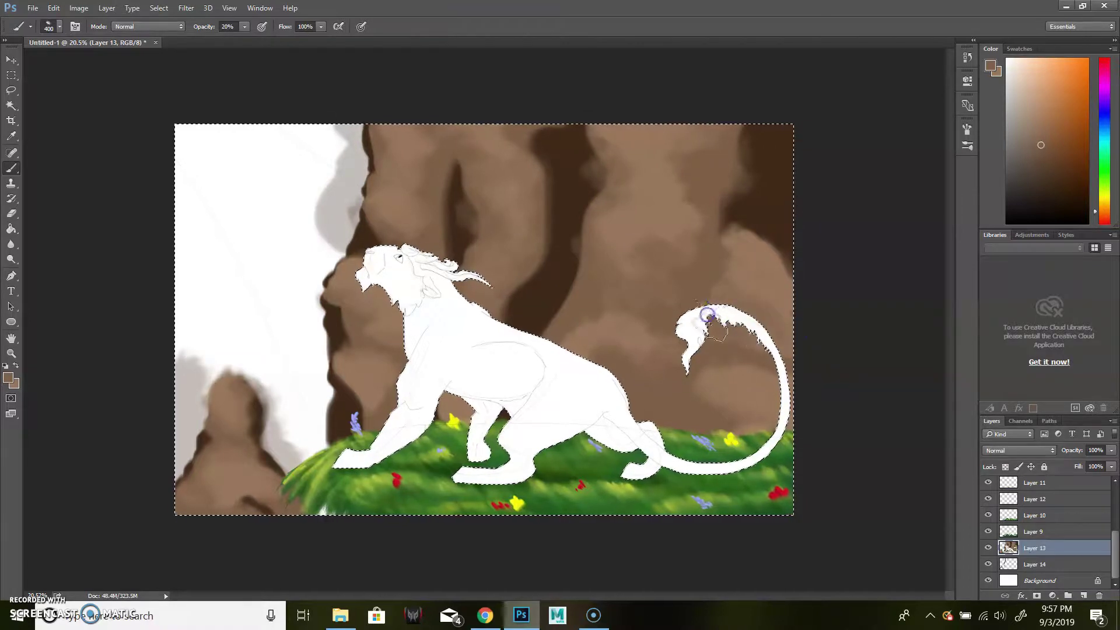
pyautogui.press('[')
pyautogui.press('[')
pyautogui.keyDown('alt'); pyautogui.click(554, 307); pyautogui.keyUp('alt')
pyautogui.moveTo(558, 303); pyautogui.dragTo(655, 368)
# On a new full-opacity layer, paint dark brown crevices on the rock.
pyautogui.press('0')
pyautogui.hotkey('ctrl', 'shift', 'alt', 'n')
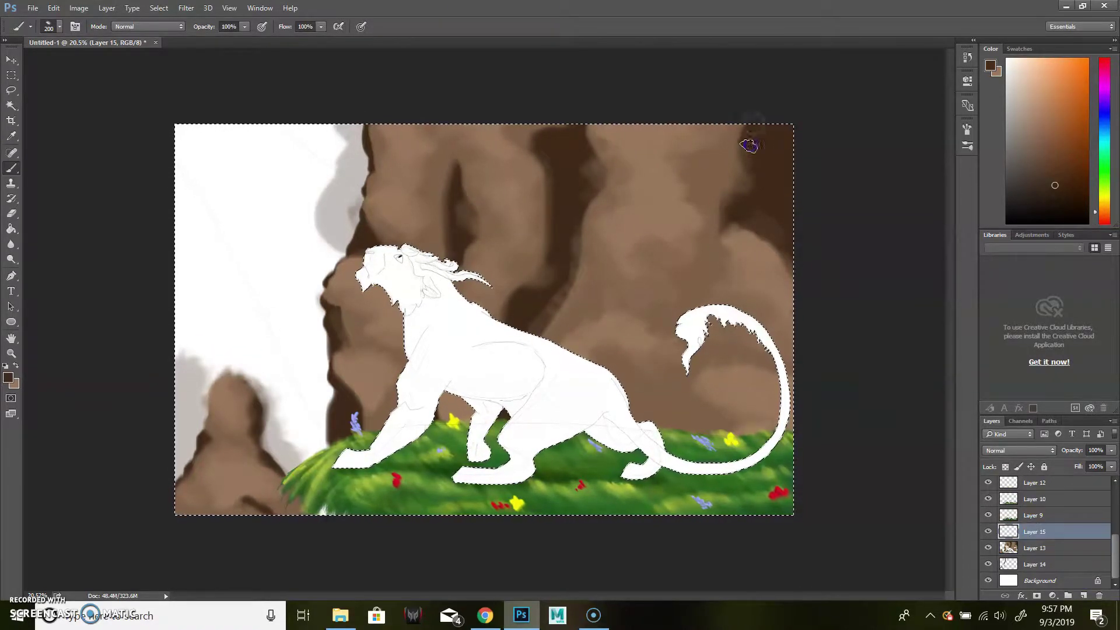
pyautogui.keyDown('alt'); pyautogui.click(750, 143); pyautogui.keyUp('alt')
pyautogui.moveTo(538, 158)
pyautogui.mouseDown()
pyautogui.moveTo(530, 317)
pyautogui.moveTo(575, 169)
pyautogui.mouseUp()
pyautogui.press(']')
# Erase the grey haze beside the left cliff and small rock.
pyautogui.press('e')
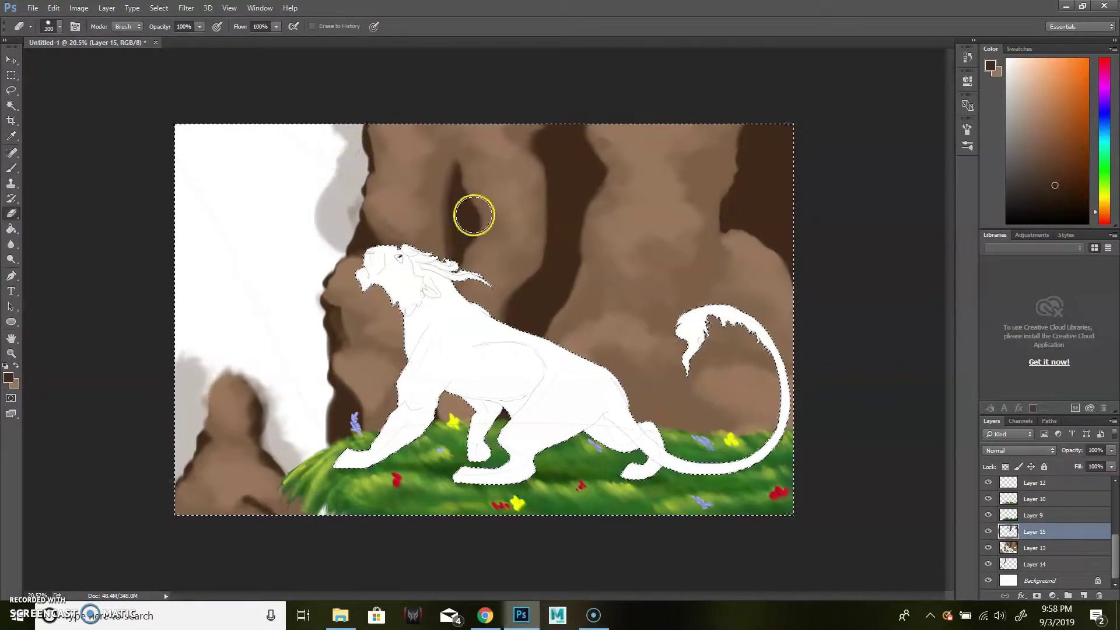
pyautogui.hotkey('alt', '[')
pyautogui.moveTo(343, 153); pyautogui.dragTo(353, 121)
pyautogui.moveTo(363, 176)
pyautogui.mouseDown()
pyautogui.moveTo(318, 187)
pyautogui.moveTo(317, 294)
pyautogui.mouseUp()
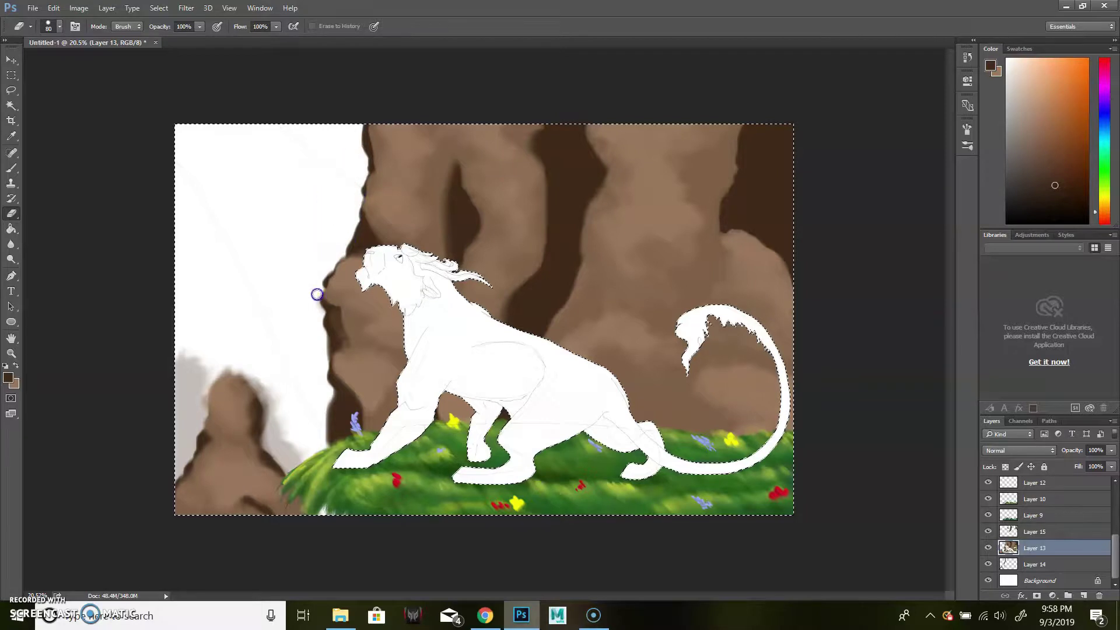
pyautogui.moveTo(286, 463)
pyautogui.mouseDown()
pyautogui.moveTo(237, 370)
pyautogui.moveTo(220, 375)
pyautogui.mouseUp()
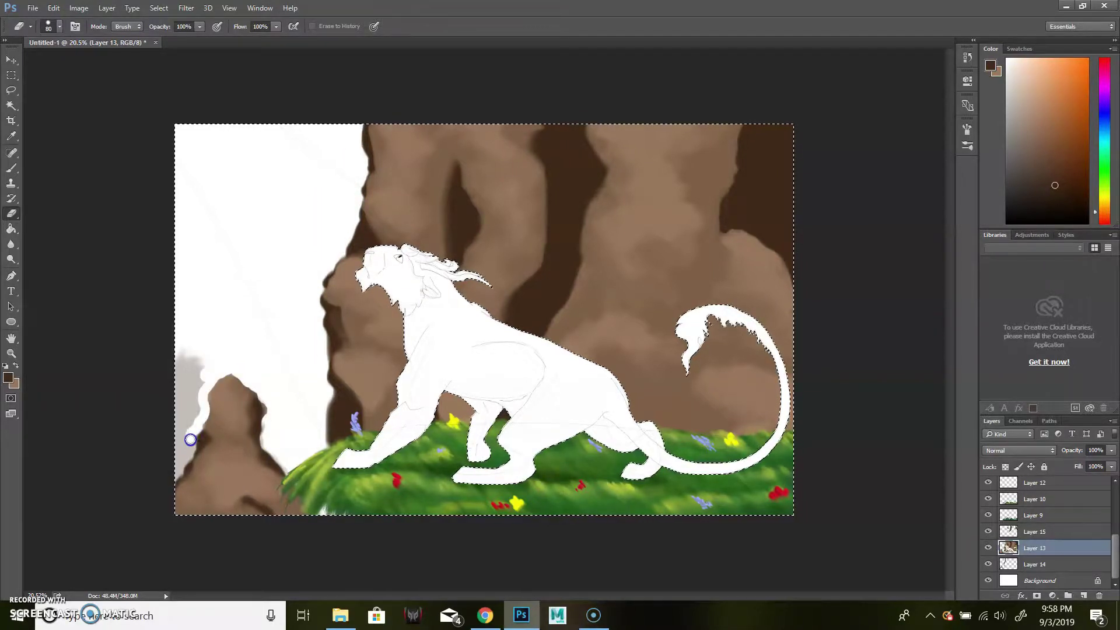
# Paint the dark top-right corner light brown and sweep dark brown shading across the upper rocks.
pyautogui.press('b')
pyautogui.keyDown('ctrl'); pyautogui.click(1008, 547); pyautogui.keyUp('ctrl')
pyautogui.keyDown('alt'); pyautogui.click(551, 197); pyautogui.keyUp('alt')
pyautogui.moveTo(768, 124); pyautogui.dragTo(818, 146)
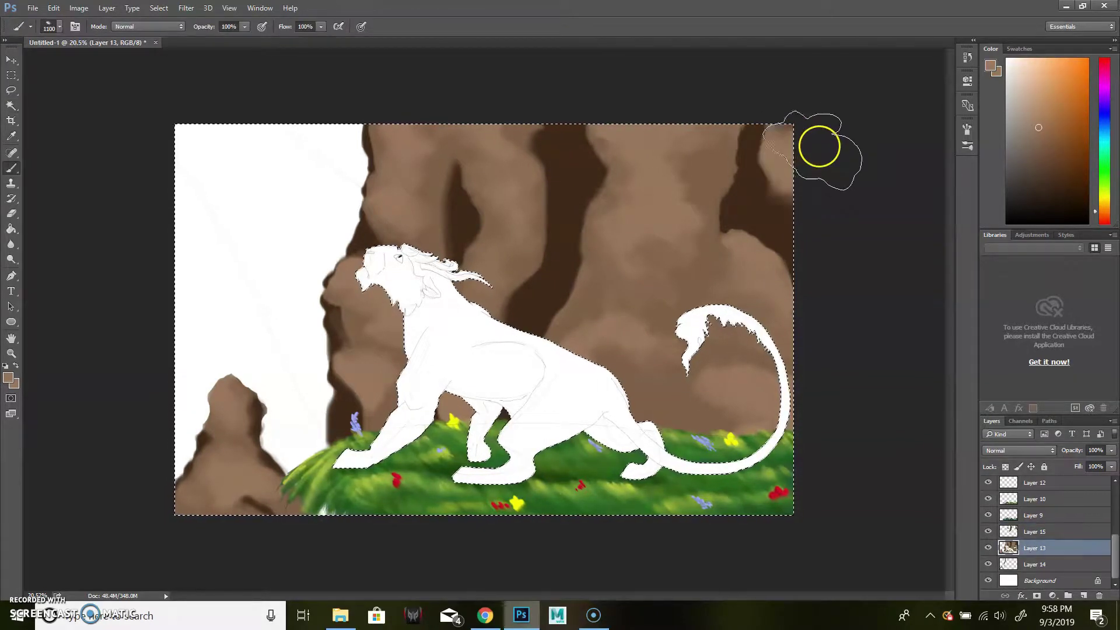
pyautogui.hotkey('alt', ']')
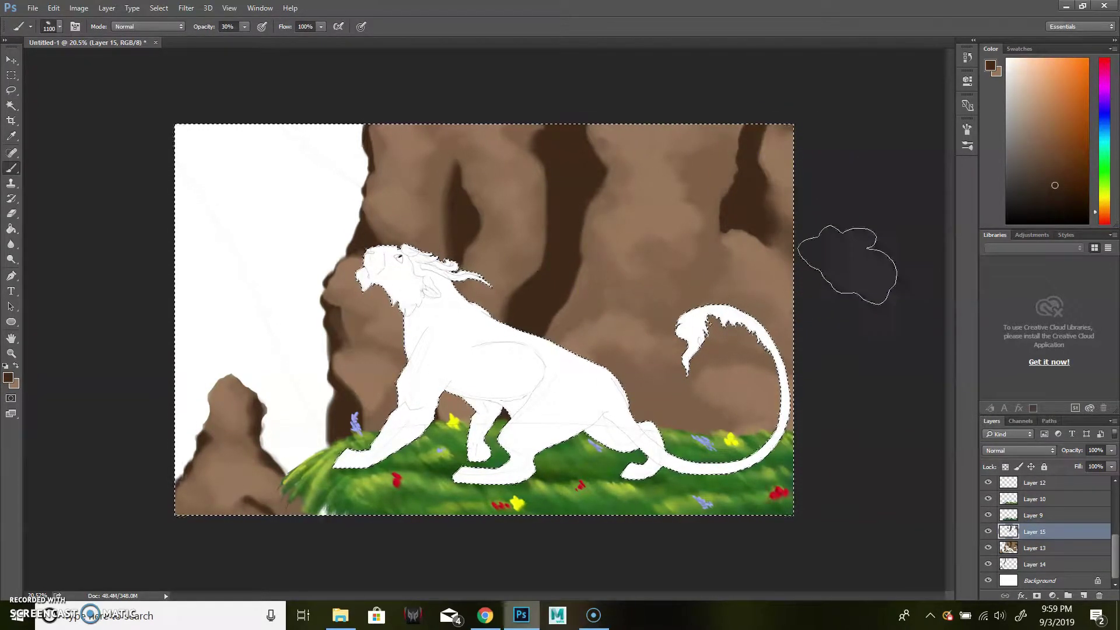
pyautogui.keyDown('alt'); pyautogui.click(771, 226); pyautogui.keyUp('alt')
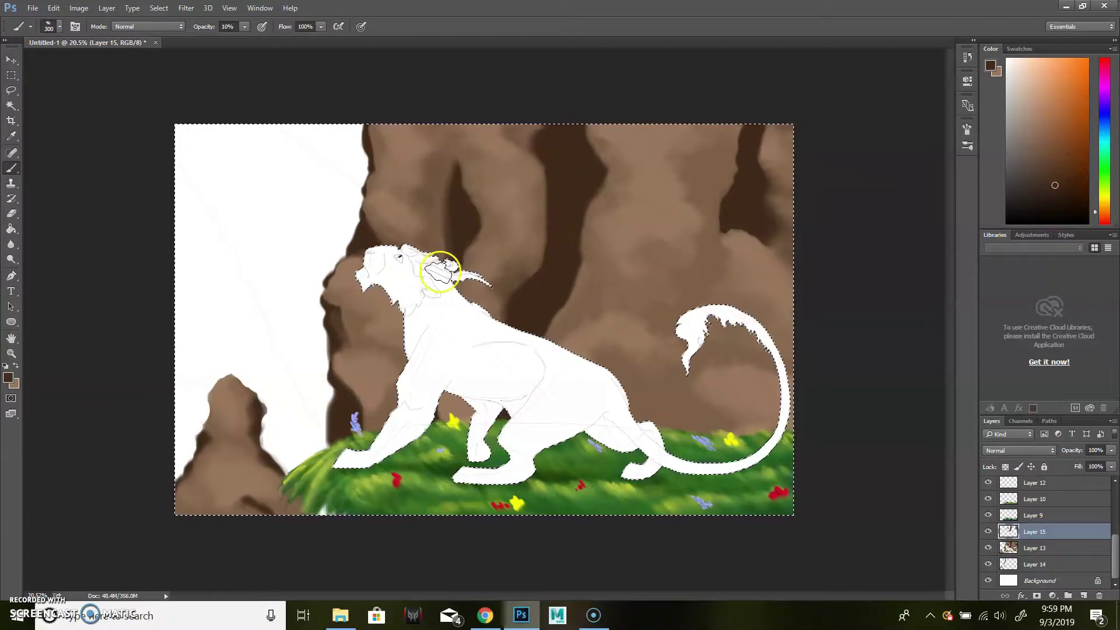
pyautogui.moveTo(678, 400)
pyautogui.mouseDown()
pyautogui.moveTo(688, 355)
pyautogui.moveTo(665, 313)
pyautogui.mouseUp()
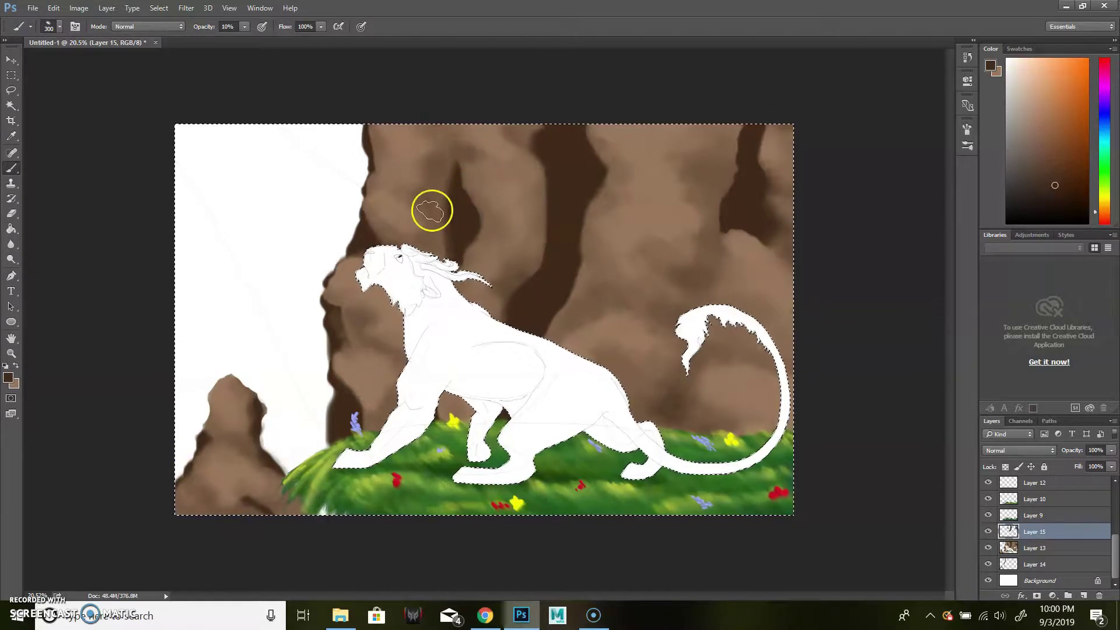
pyautogui.moveTo(517, 201); pyautogui.dragTo(683, 170)
# Raise opacity to 60% and deepen the dark crevice in the upper rocks.
pyautogui.press(']')
pyautogui.press(']')
pyautogui.press(']')
pyautogui.press('[')
pyautogui.press('[')
pyautogui.press('[')
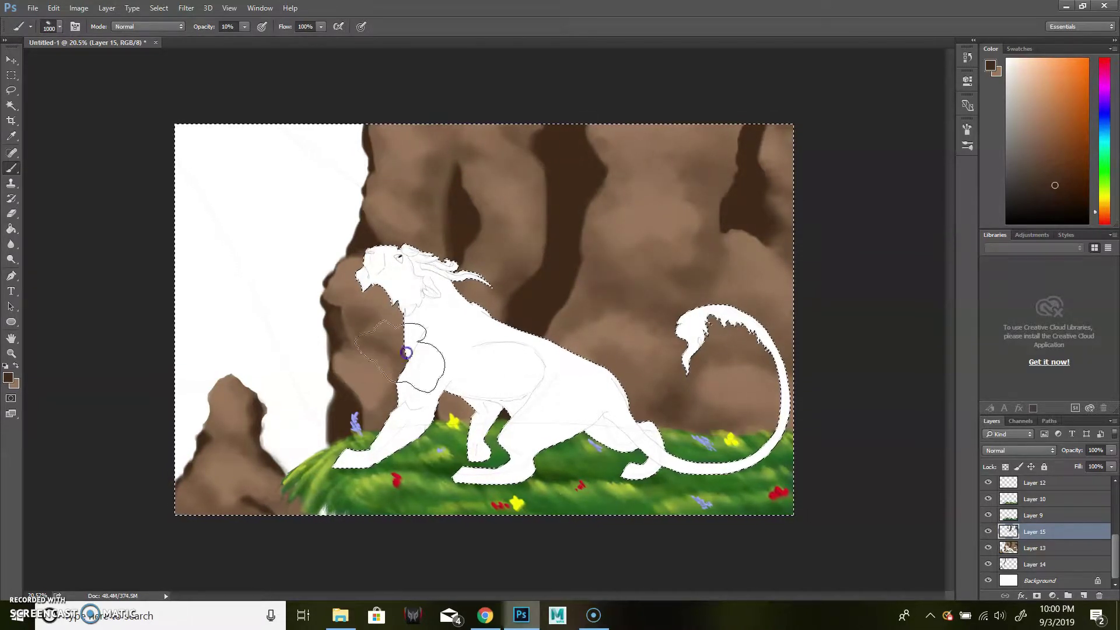
pyautogui.click(453, 374)
pyautogui.press('6')
pyautogui.press(']')
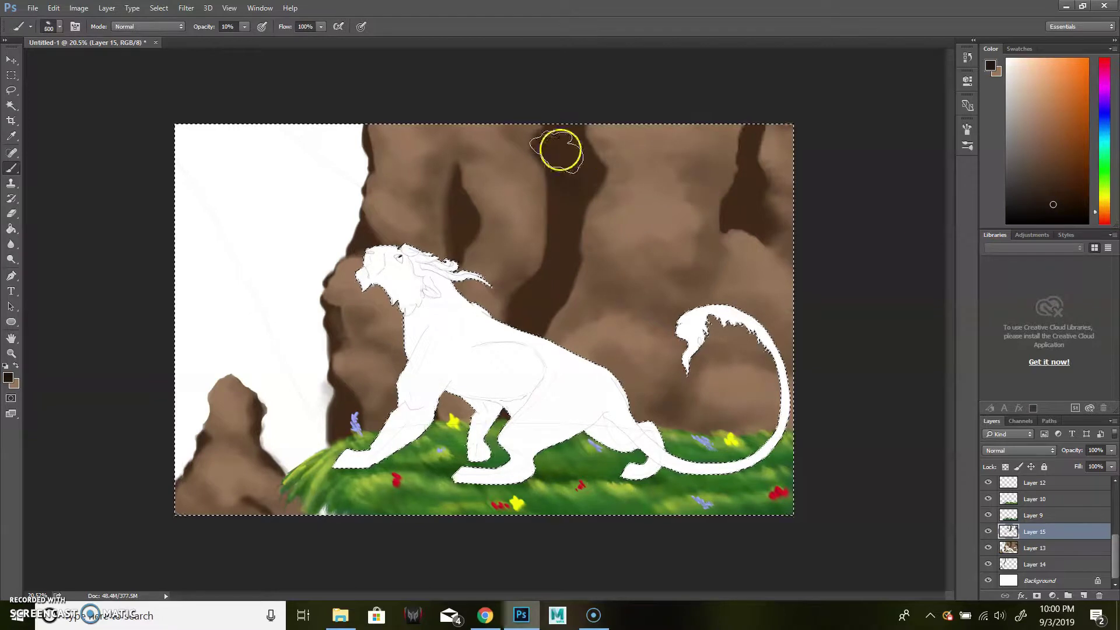
pyautogui.moveTo(568, 183); pyautogui.dragTo(567, 253)
pyautogui.moveTo(579, 188); pyautogui.dragTo(577, 180)
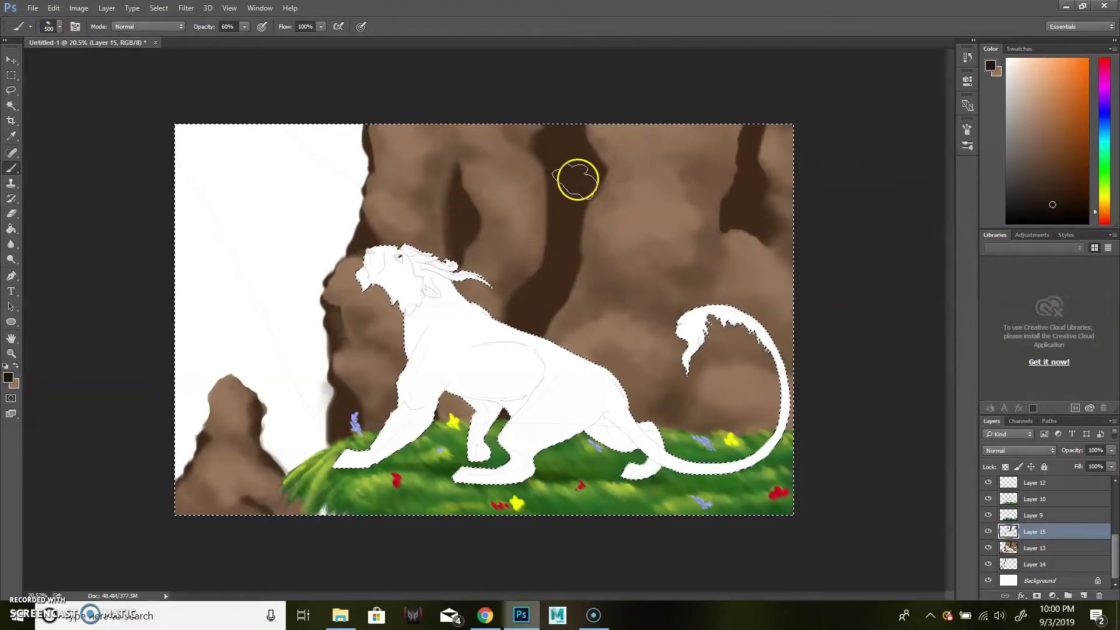
pyautogui.press('[')
pyautogui.press('[')
pyautogui.press('[')
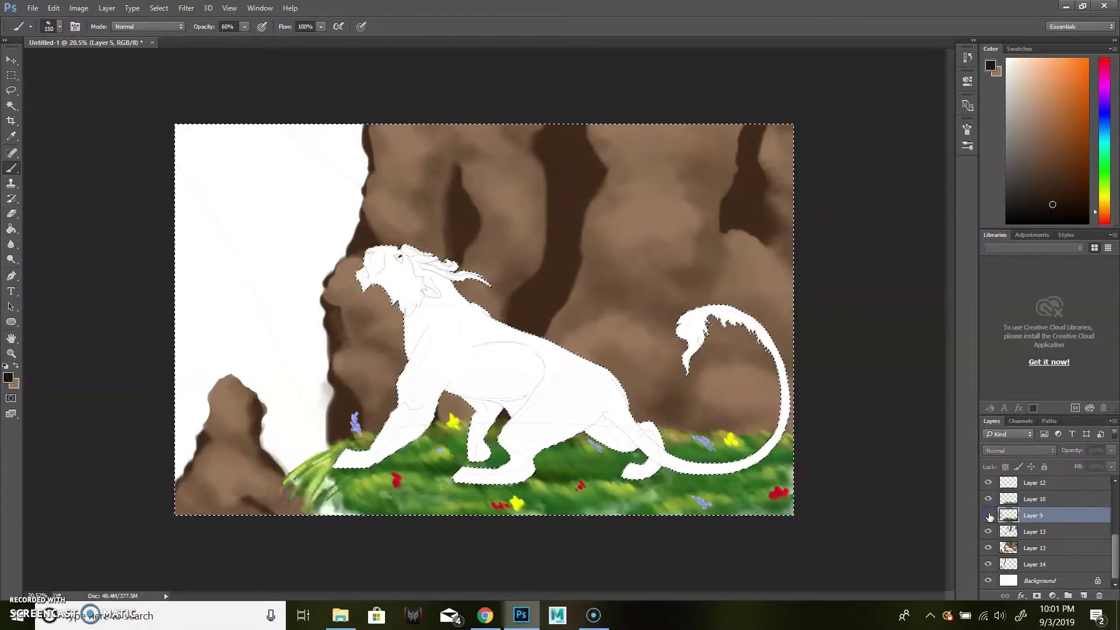
# Compare by hiding the rock detail layer, then add a new layer and brush dark paint onto the rock columns.
pyautogui.click(987, 531)
pyautogui.scroll(-1, 957, 475)
pyautogui.press(']')
pyautogui.press(']')
pyautogui.press(']')
pyautogui.moveTo(582, 223); pyautogui.dragTo(636, 213)
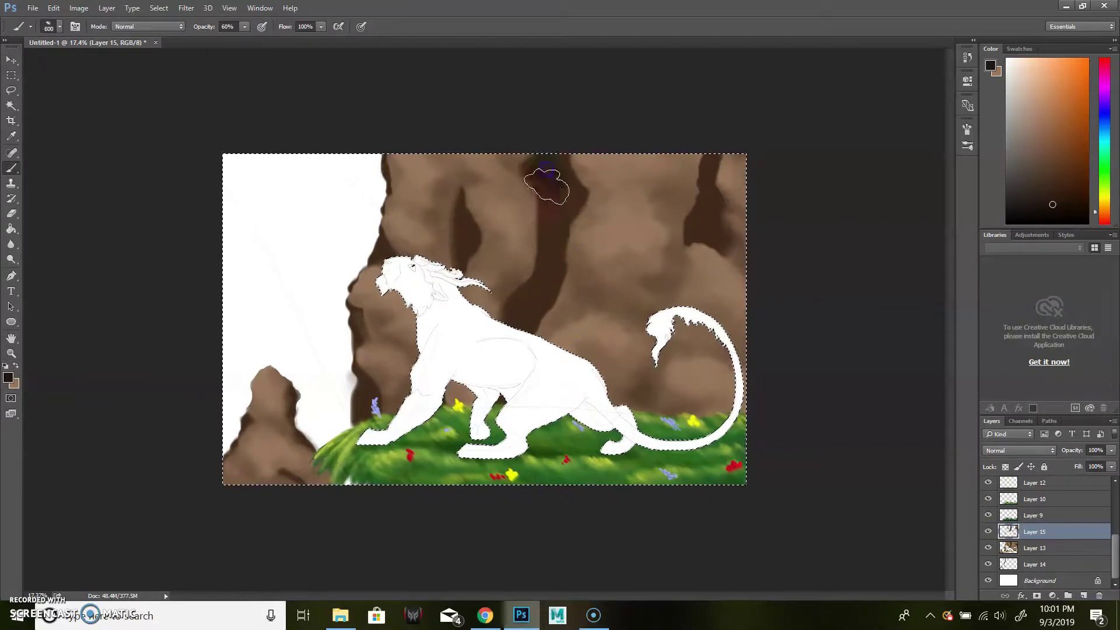
pyautogui.press(']')
pyautogui.press(']')
pyautogui.click(1084, 596)
pyautogui.moveTo(502, 193)
pyautogui.mouseDown()
pyautogui.moveTo(538, 175)
pyautogui.moveTo(519, 330)
pyautogui.moveTo(443, 245)
pyautogui.mouseUp()
# Add dark strokes to the rock columns, then erase the dark streaks across the cliffs.
pyautogui.moveTo(701, 164); pyautogui.dragTo(723, 262)
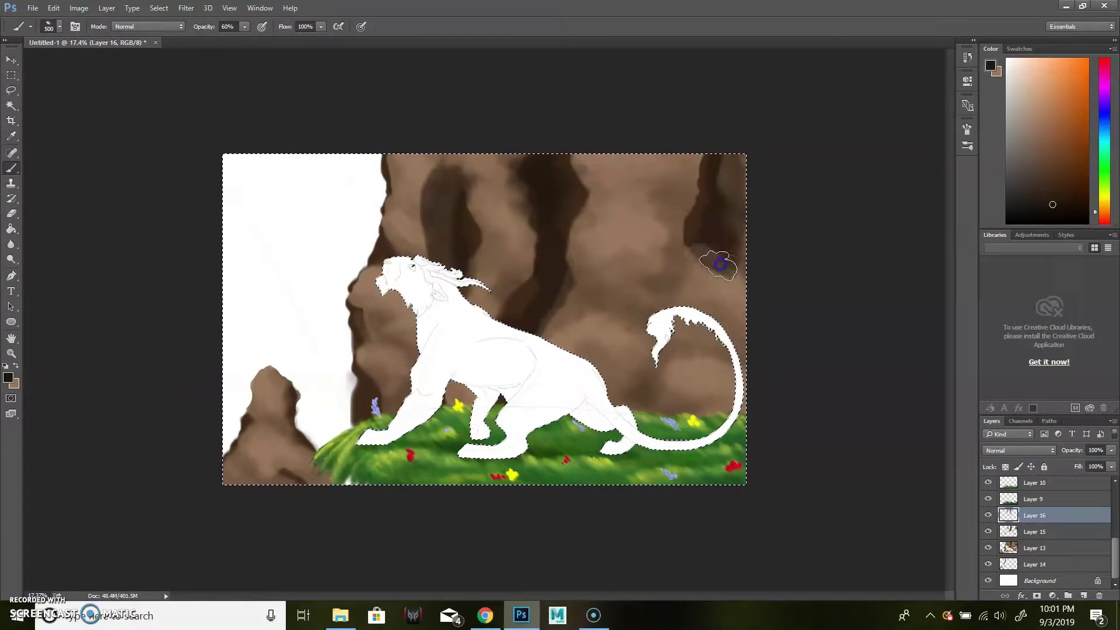
pyautogui.press('[')
pyautogui.press('[')
pyautogui.press('[')
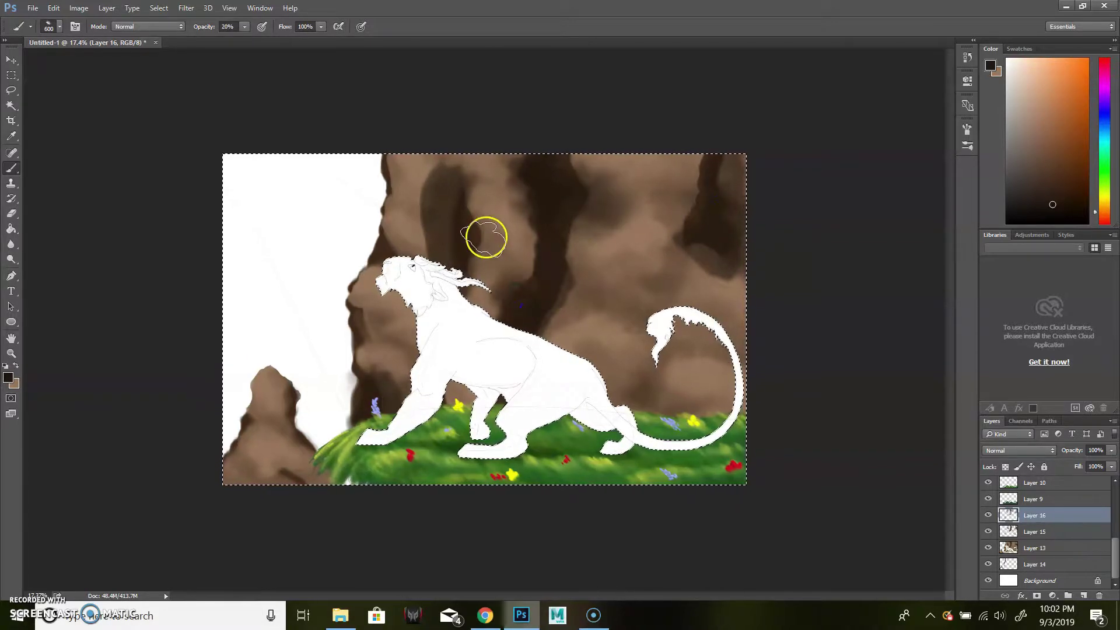
pyautogui.press('e')
pyautogui.moveTo(479, 217)
pyautogui.mouseDown()
pyautogui.moveTo(488, 197)
pyautogui.moveTo(473, 170)
pyautogui.moveTo(419, 282)
pyautogui.moveTo(363, 319)
pyautogui.mouseUp()
pyautogui.press(']')
pyautogui.press(']')
pyautogui.press(']')
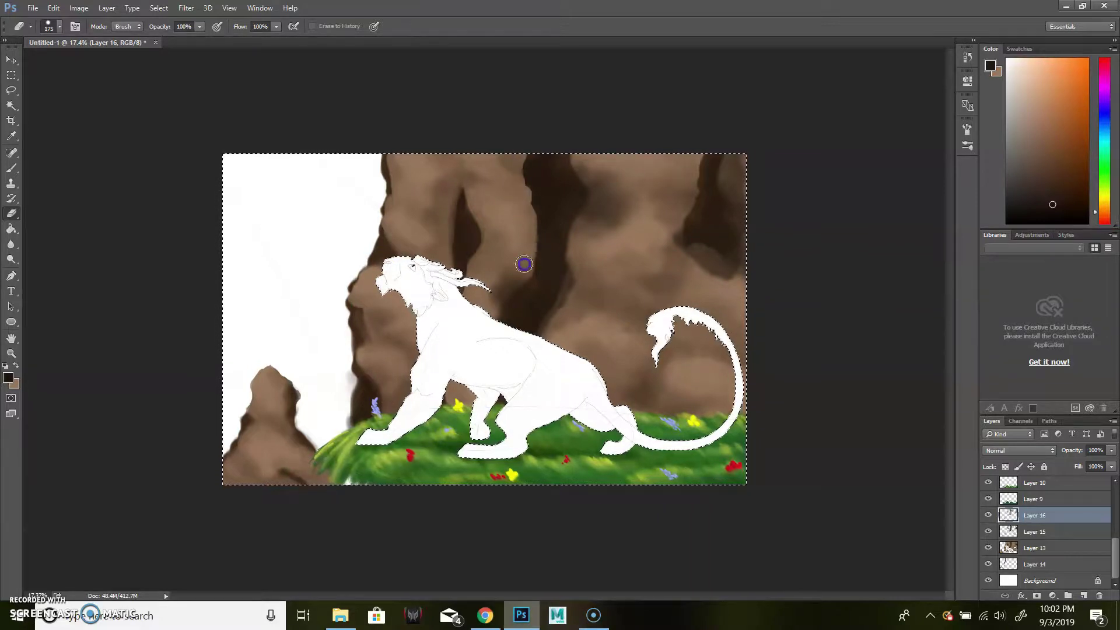
pyautogui.press(']')
pyautogui.press(']')
pyautogui.press(']')
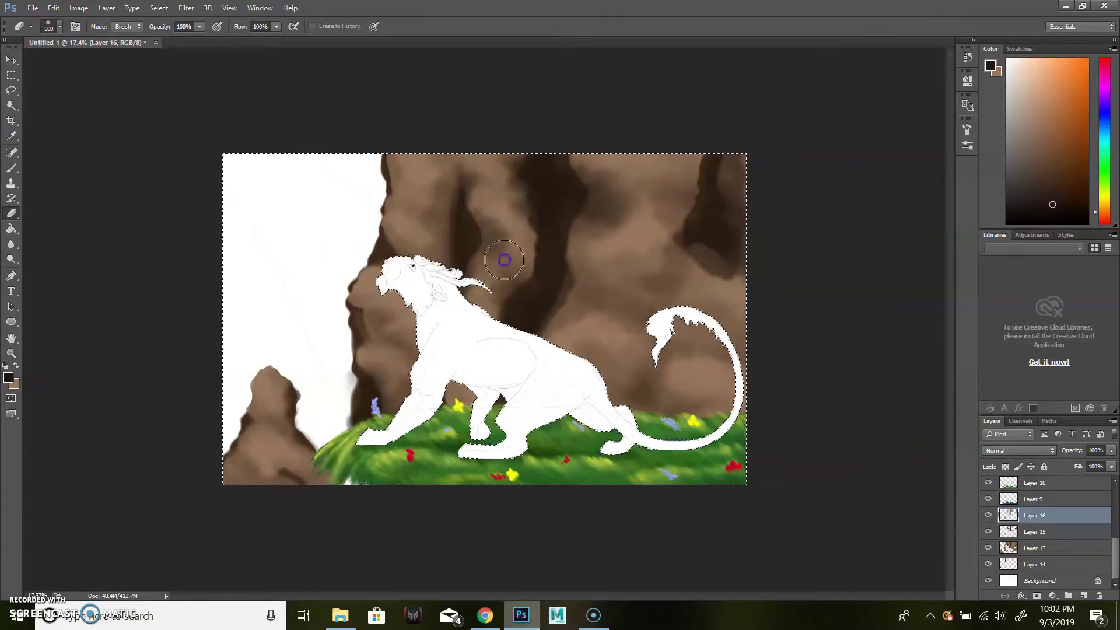
pyautogui.moveTo(504, 261); pyautogui.dragTo(560, 186)
pyautogui.moveTo(773, 186); pyautogui.dragTo(557, 199)
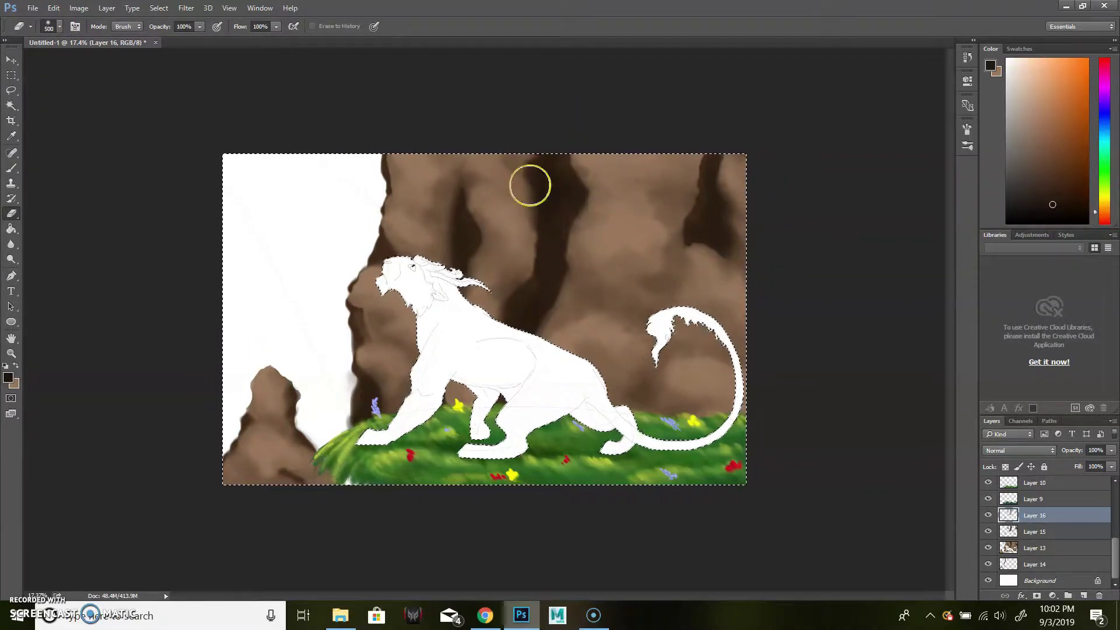
# On a new layer below Layer 14, paint dark brown over the left background.
pyautogui.press('b')
pyautogui.keyDown('alt'); pyautogui.click(720, 280); pyautogui.keyUp('alt')
pyautogui.click(509, 213)
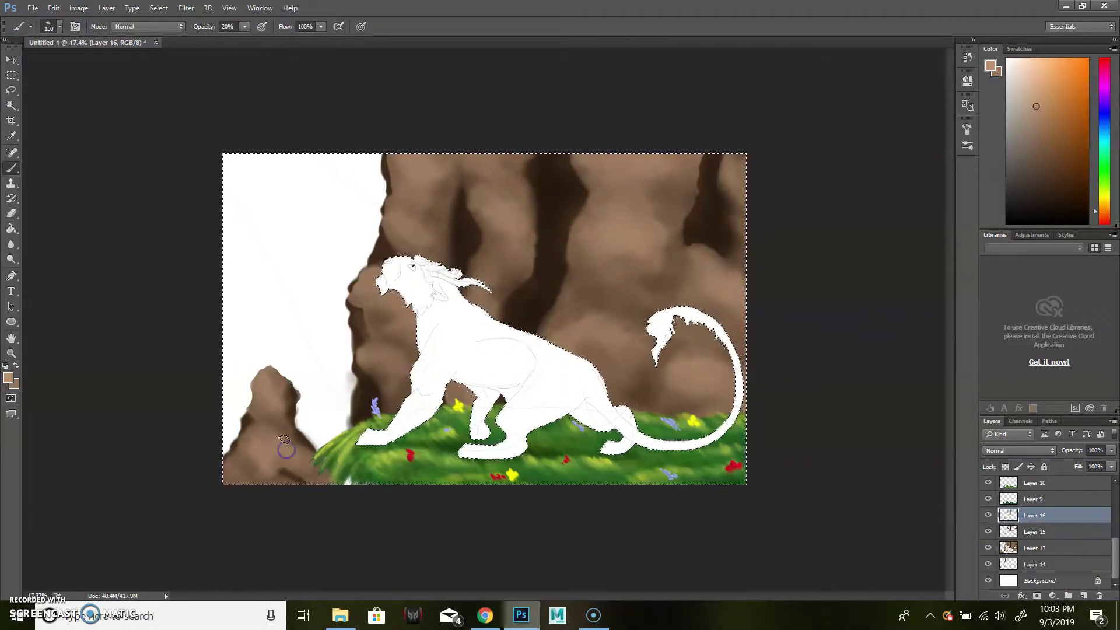
pyautogui.press(']')
pyautogui.press(']')
pyautogui.press(']')
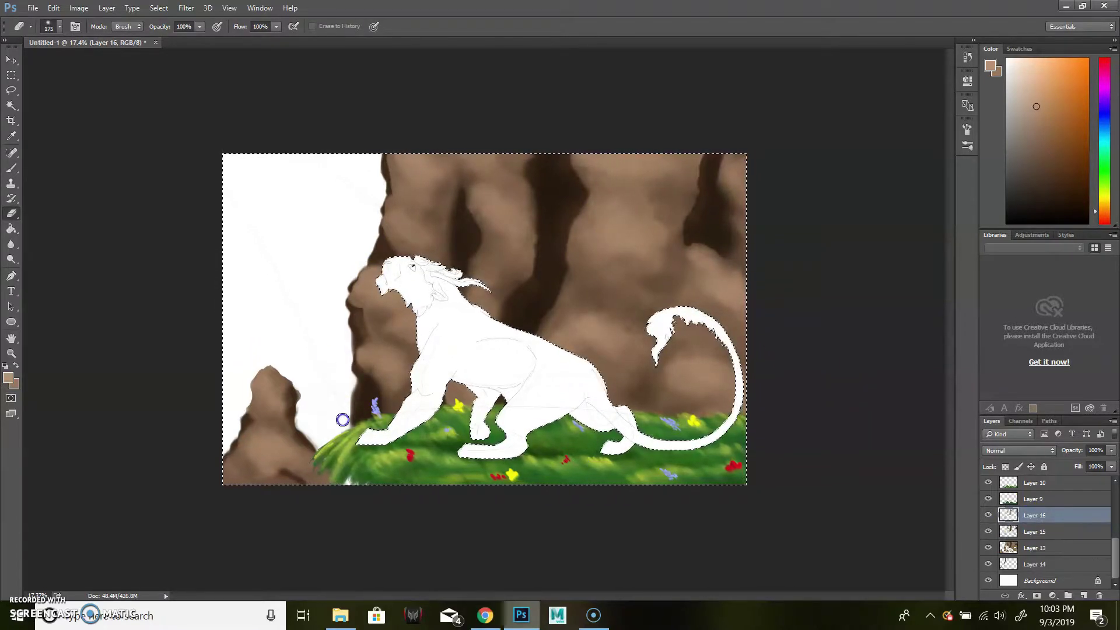
pyautogui.keyDown('alt'); pyautogui.click(355, 434); pyautogui.keyUp('alt')
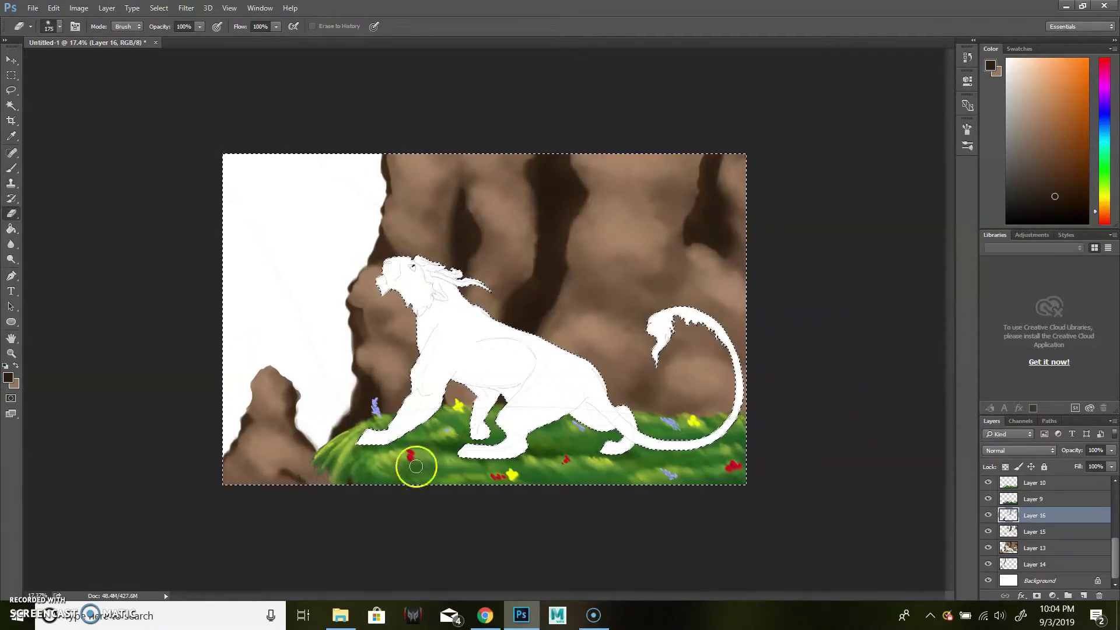
pyautogui.click(1033, 565)
pyautogui.hotkey('ctrl', 'shift', 'alt', 'n')
pyautogui.click(1032, 171)
pyautogui.moveTo(279, 258)
pyautogui.mouseDown()
pyautogui.moveTo(230, 392)
pyautogui.moveTo(293, 353)
pyautogui.mouseUp()
# Sample tan from the cliff and brush it over the dark left area at lower opacity.
pyautogui.press('i')
pyautogui.click(621, 220)
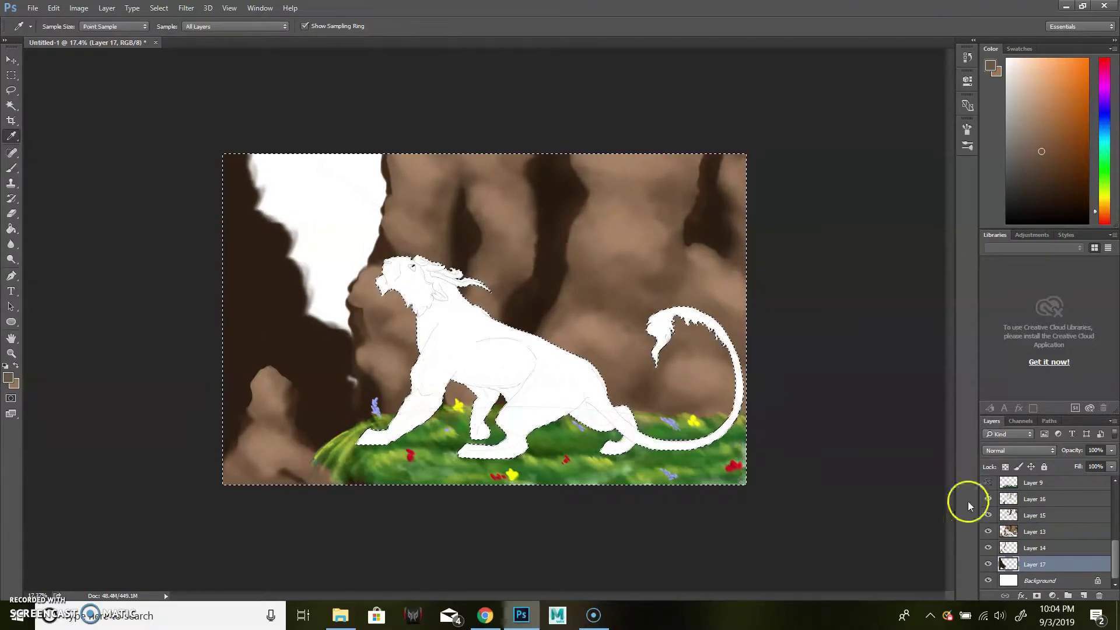
pyautogui.press('b')
pyautogui.moveTo(232, 230)
pyautogui.mouseDown()
pyautogui.moveTo(267, 330)
pyautogui.moveTo(342, 401)
pyautogui.moveTo(275, 312)
pyautogui.mouseUp()
pyautogui.press('3')
pyautogui.moveTo(220, 237)
pyautogui.mouseDown()
pyautogui.moveTo(225, 345)
pyautogui.moveTo(218, 336)
pyautogui.mouseUp()
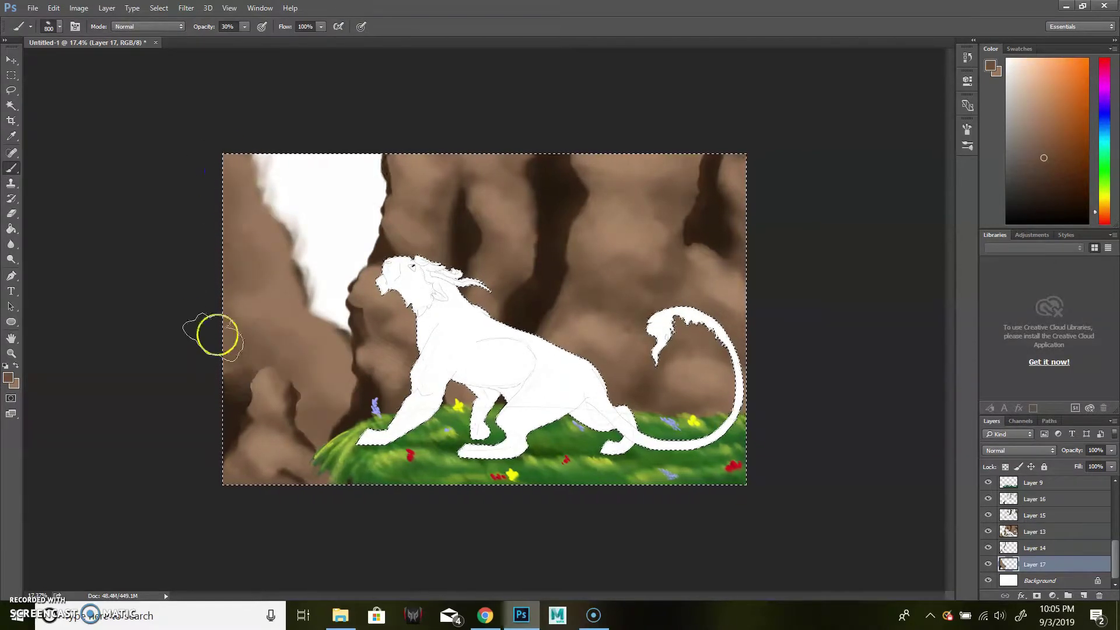
# Resample rock browns with a smaller brush and paint brown over the lower-left grass edge.
pyautogui.press('[')
pyautogui.keyDown('alt'); pyautogui.click(606, 194); pyautogui.keyUp('alt')
pyautogui.press('[')
pyautogui.keyDown('alt'); pyautogui.click(357, 274); pyautogui.keyUp('alt')
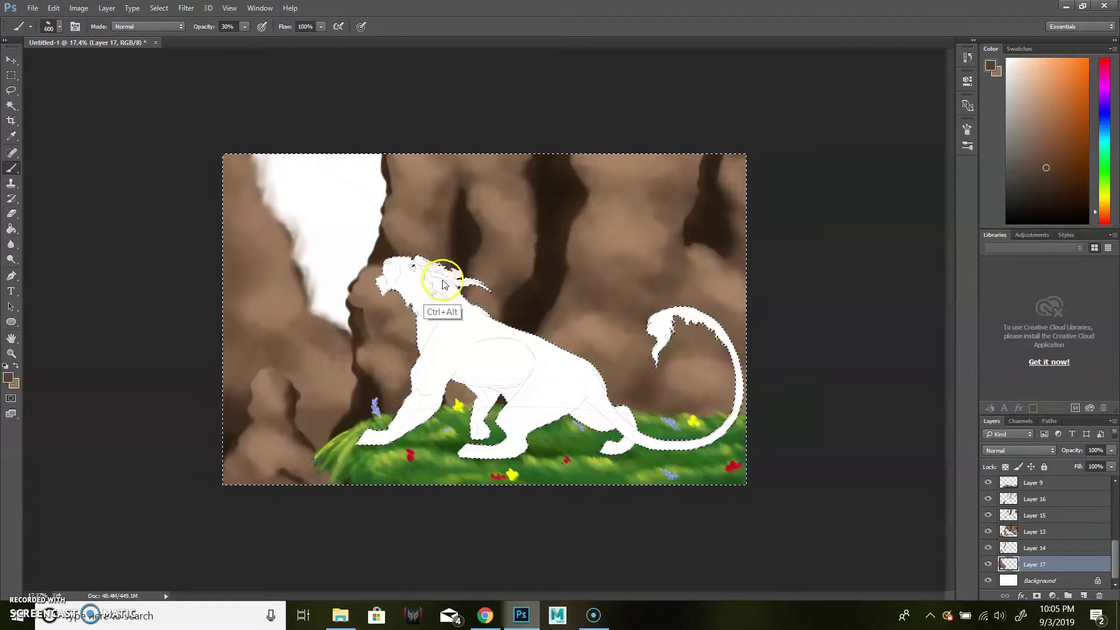
pyautogui.keyDown('alt'); pyautogui.click(450, 213); pyautogui.keyUp('alt')
pyautogui.press('1')
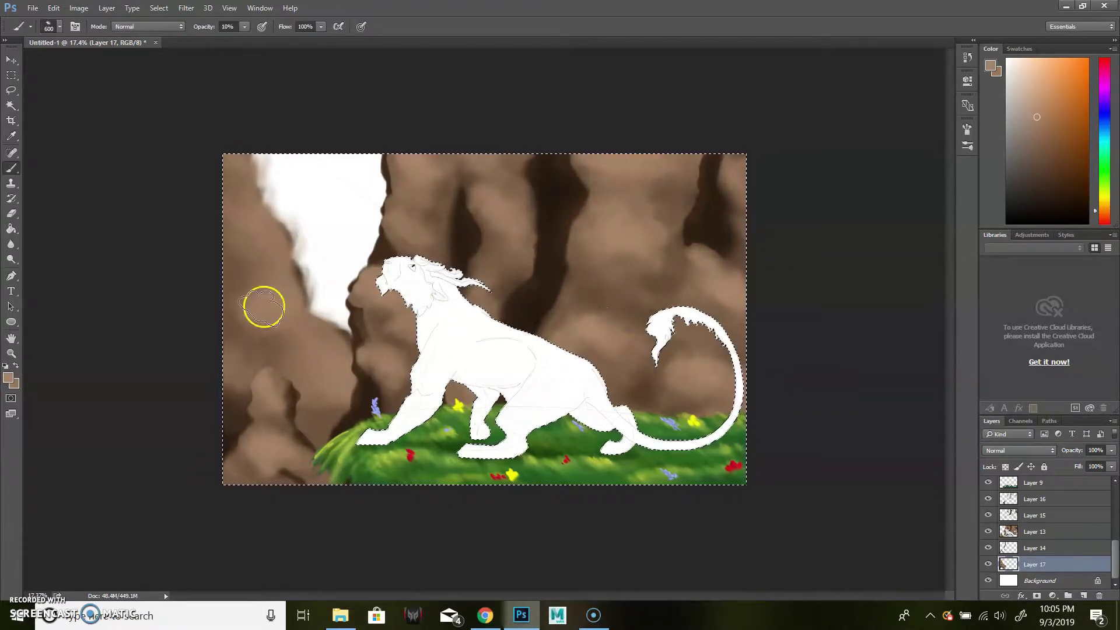
pyautogui.keyDown('alt'); pyautogui.click(321, 402); pyautogui.keyUp('alt')
pyautogui.moveTo(362, 445); pyautogui.dragTo(303, 451)
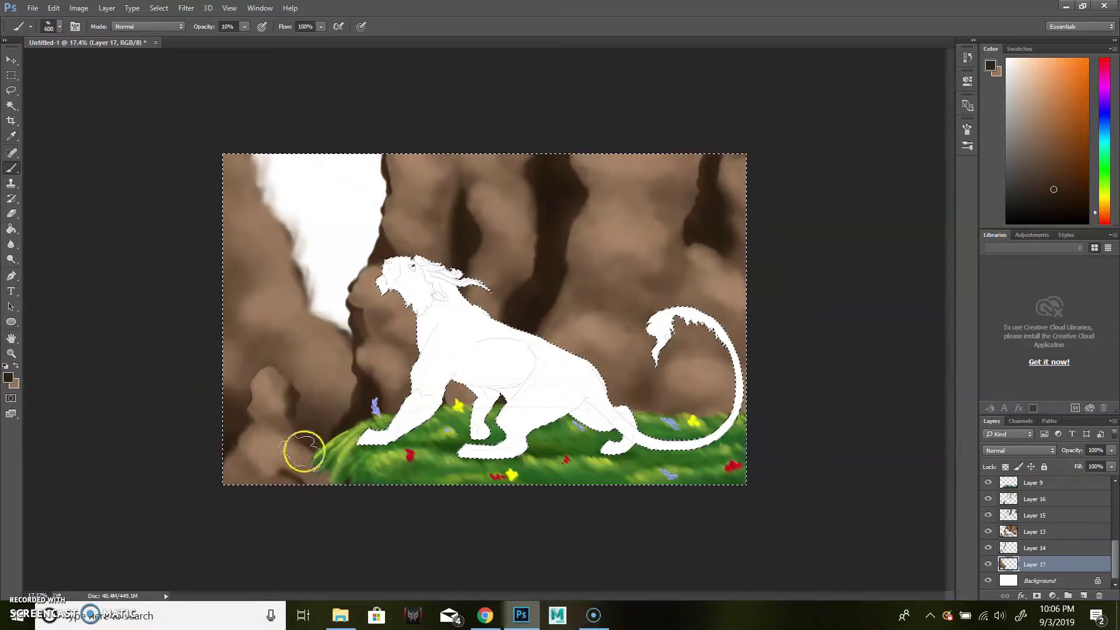
# On Layer 13, sample cliff browns and blend them over the lower-left grass edge.
pyautogui.click(996, 532)
pyautogui.click(991, 505)
pyautogui.keyDown('alt'); pyautogui.click(642, 242); pyautogui.keyUp('alt')
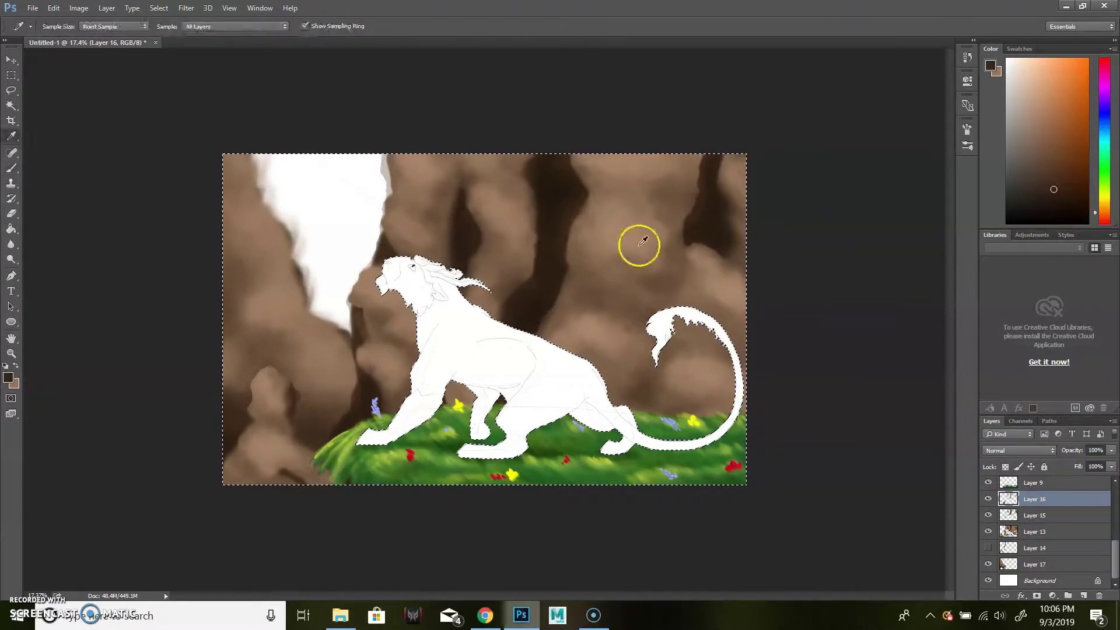
pyautogui.keyDown('alt'); pyautogui.click(650, 276); pyautogui.keyUp('alt')
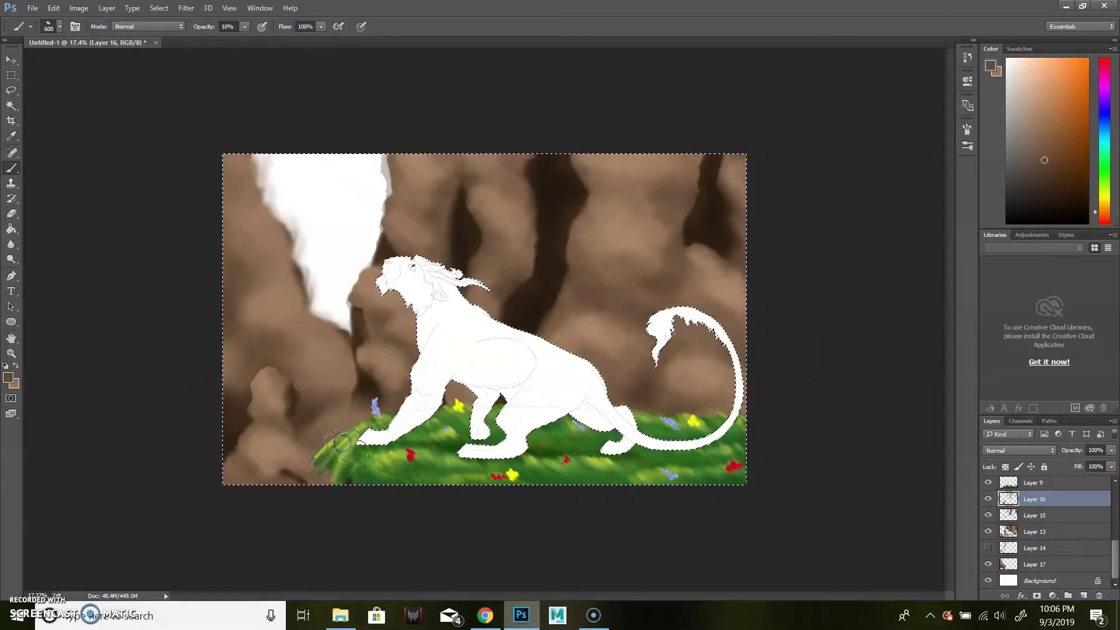
pyautogui.moveTo(325, 445); pyautogui.dragTo(350, 432)
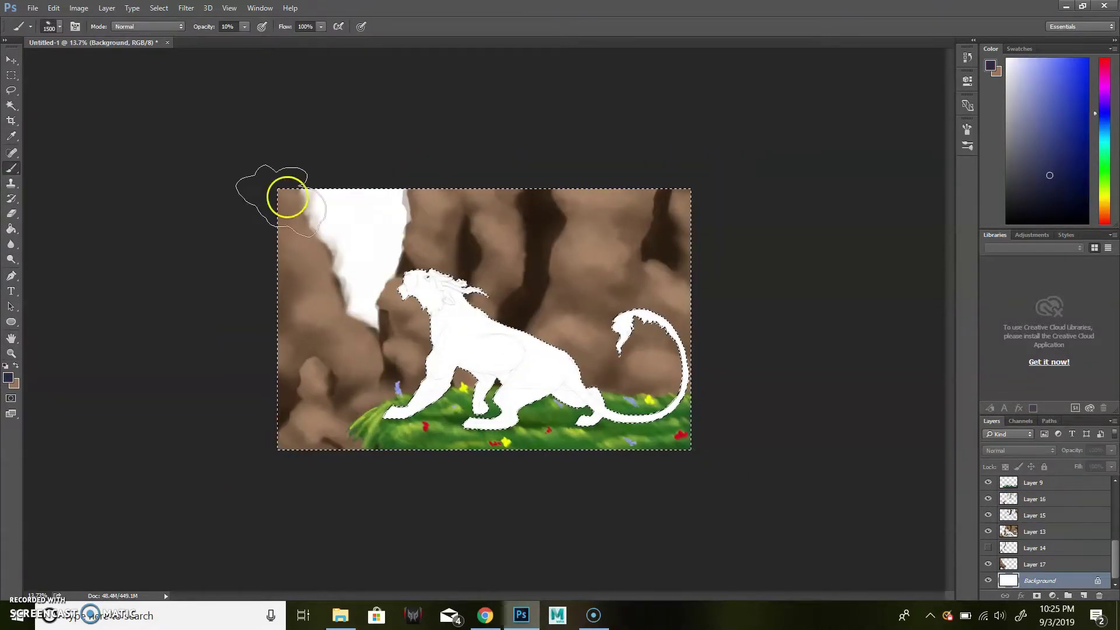
# Repaint the top-left sky in light blue at full opacity, then at 20%.
pyautogui.press('0')
pyautogui.moveTo(288, 196)
pyautogui.mouseDown()
pyautogui.moveTo(450, 167)
pyautogui.moveTo(350, 449)
pyautogui.mouseUp()
pyautogui.scroll(5, 988, 530)
pyautogui.click(1039, 123)
pyautogui.moveTo(475, 258)
pyautogui.mouseDown()
pyautogui.moveTo(405, 183)
pyautogui.moveTo(485, 170)
pyautogui.mouseUp()
pyautogui.press('2')
pyautogui.click(1079, 87)
pyautogui.moveTo(1079, 87); pyautogui.dragTo(1072, 62)
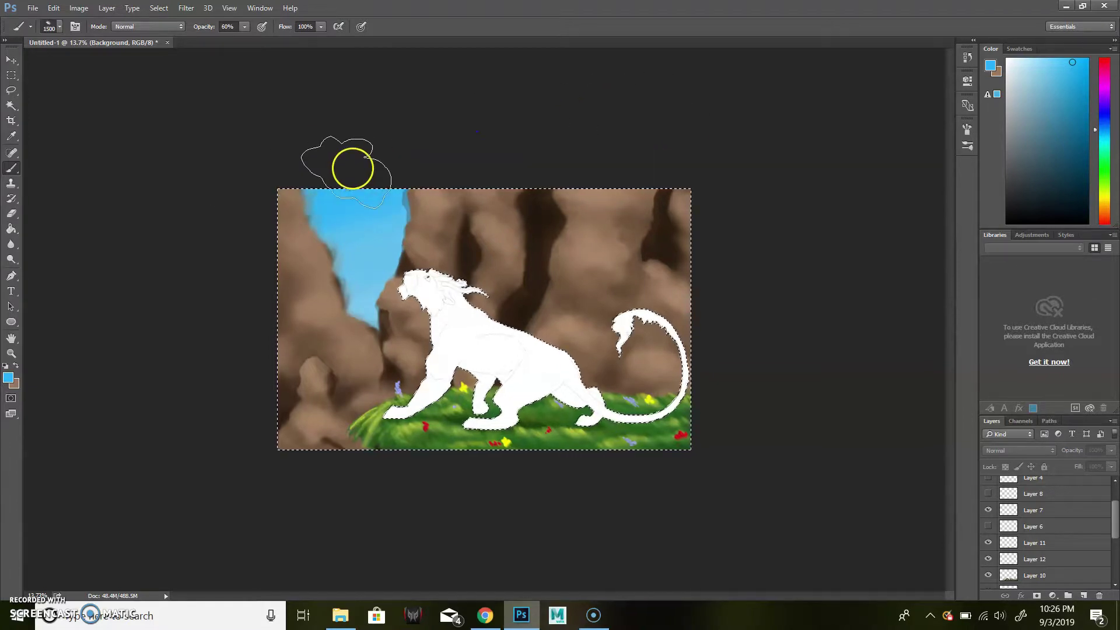
# On Layer 13, erase rough paint on the rock beside the grass edge.
pyautogui.keyDown('ctrl'); pyautogui.click(415, 412); pyautogui.keyUp('ctrl')
pyautogui.keyDown('alt'); pyautogui.scroll(5, 415, 412); pyautogui.keyUp('alt')
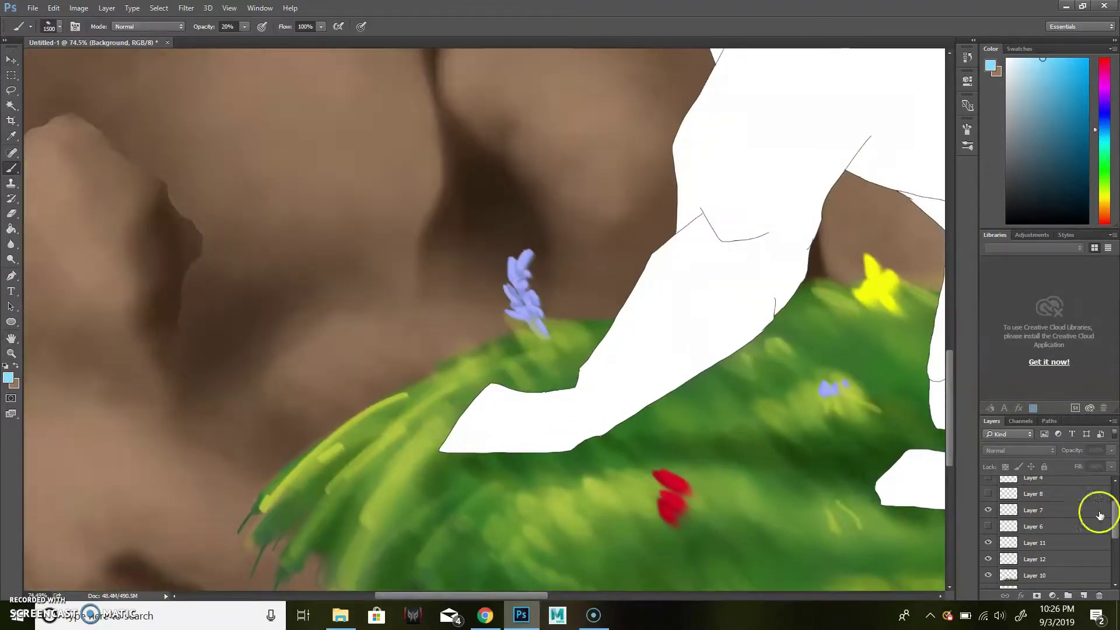
pyautogui.scroll(-3, 1101, 513)
pyautogui.click(1034, 499)
pyautogui.press('e')
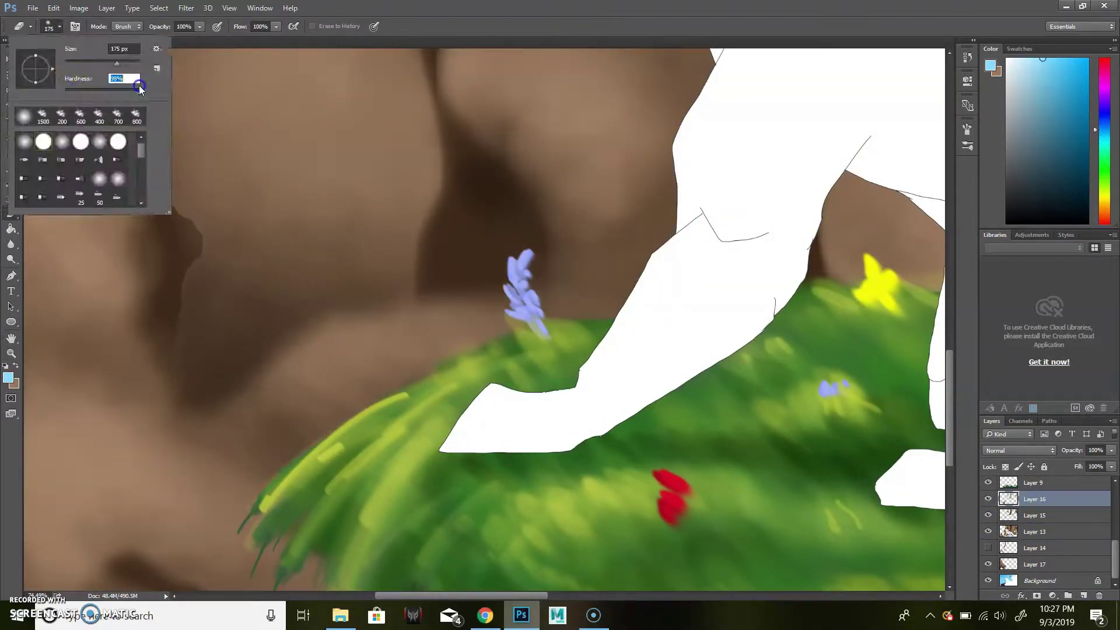
pyautogui.moveTo(351, 255); pyautogui.dragTo(220, 365)
pyautogui.press('[')
pyautogui.press('[')
pyautogui.press('[')
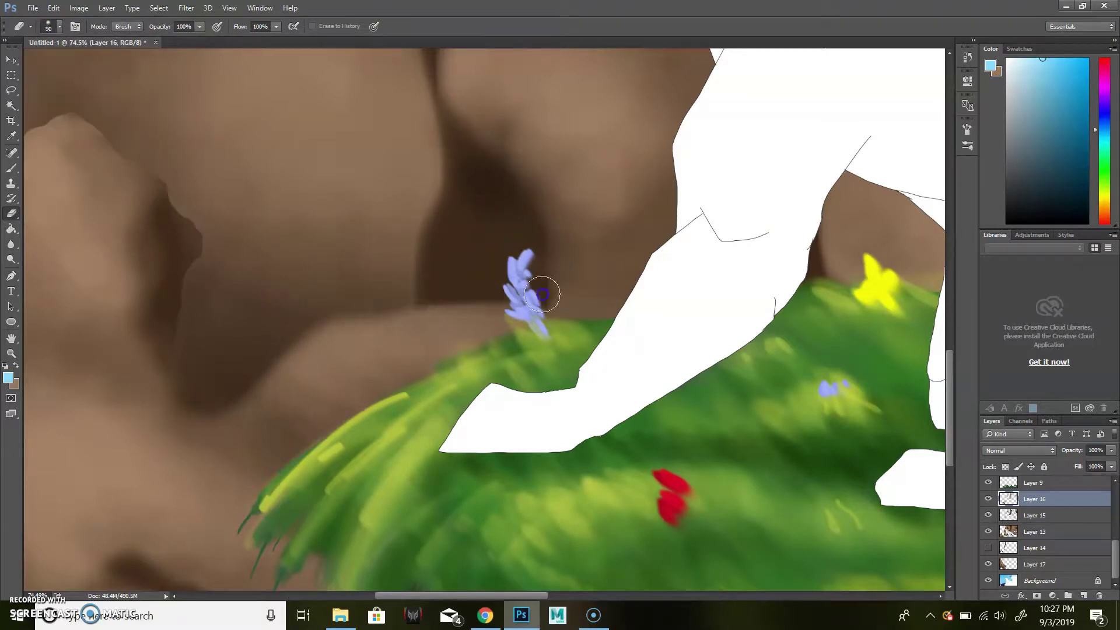
pyautogui.keyDown('alt'); pyautogui.scroll(2, 538, 293); pyautogui.keyUp('alt')
pyautogui.keyDown('alt'); pyautogui.scroll(-5, 526, 291); pyautogui.keyUp('alt')
pyautogui.keyDown('alt'); pyautogui.scroll(4, 344, 430); pyautogui.keyUp('alt')
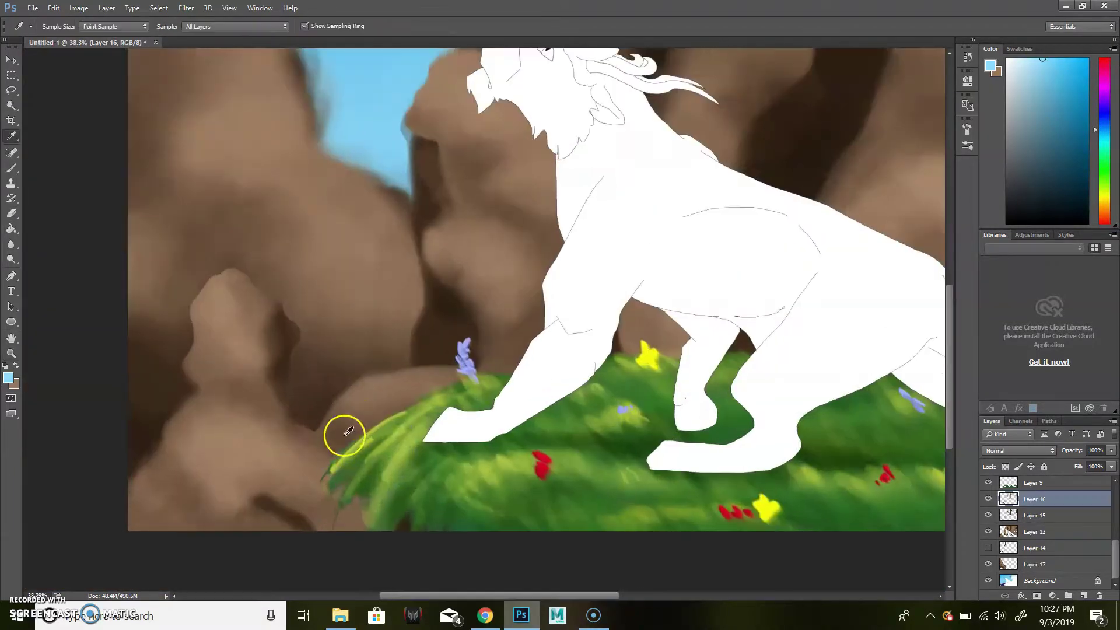
# Dab sampled dark brown onto the rock beside the grass and erase the edge clean.
pyautogui.press('b')
pyautogui.keyDown('alt'); pyautogui.click(438, 321); pyautogui.keyUp('alt')
pyautogui.moveTo(345, 448); pyautogui.dragTo(346, 450)
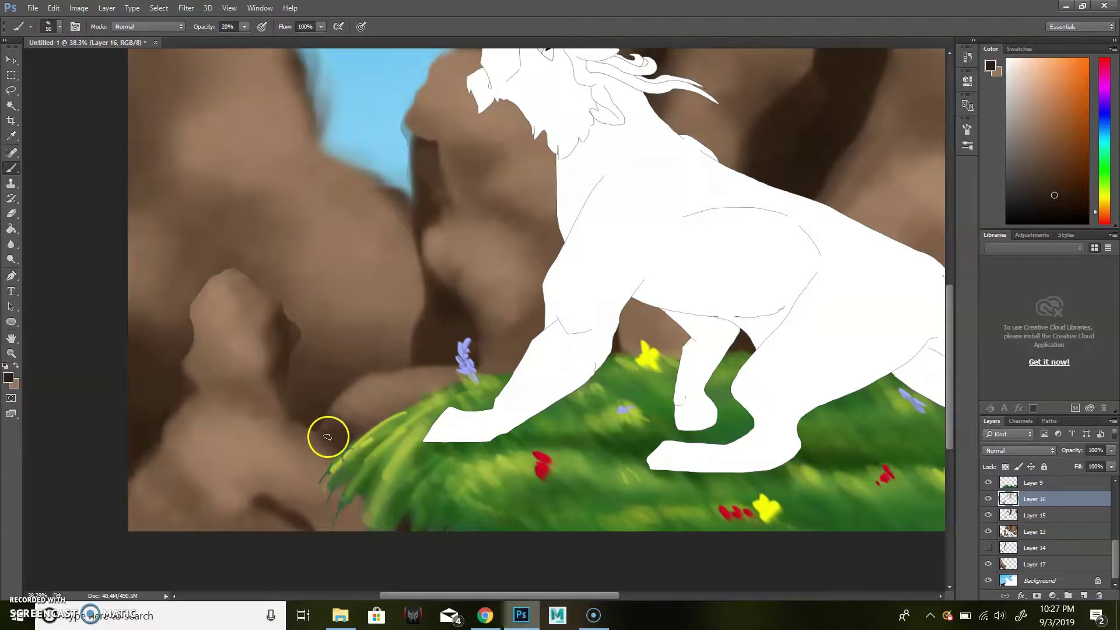
pyautogui.press('e')
pyautogui.moveTo(298, 438); pyautogui.dragTo(333, 457)
pyautogui.keyDown('alt'); pyautogui.scroll(3, 333, 458); pyautogui.keyUp('alt')
pyautogui.press('b')
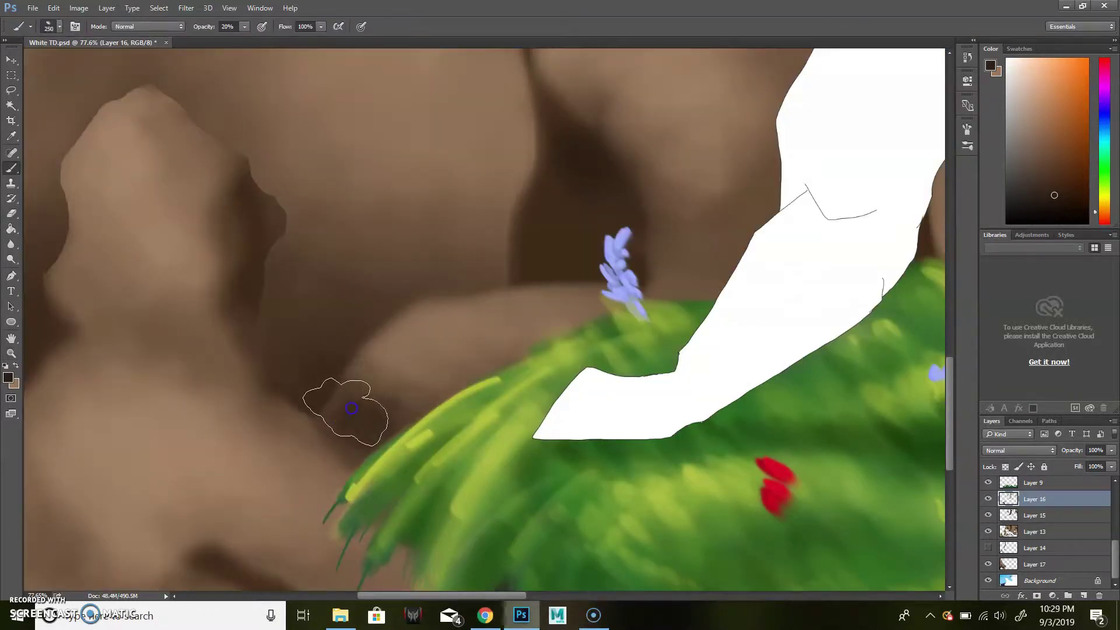
# Paint sampled brown over the dark rock spot, then add a new empty layer.
pyautogui.press('e')
pyautogui.press('b')
pyautogui.keyDown('alt'); pyautogui.click(247, 447); pyautogui.keyUp('alt')
pyautogui.moveTo(280, 420); pyautogui.dragTo(310, 433)
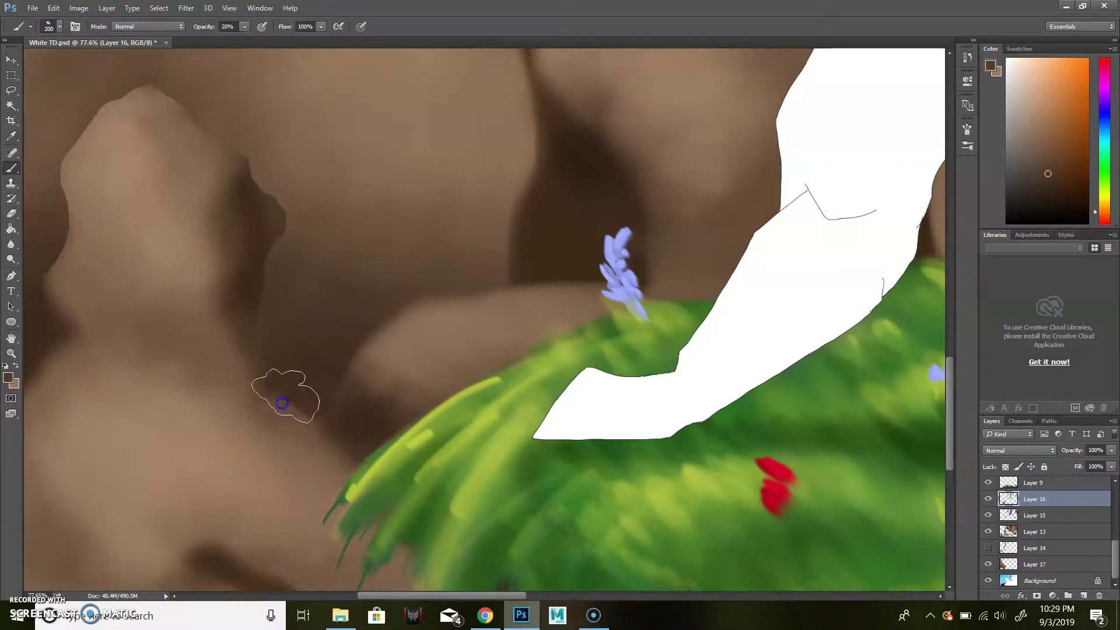
pyautogui.keyDown('alt'); pyautogui.scroll(-6, 525, 292); pyautogui.keyUp('alt')
pyautogui.keyDown('alt'); pyautogui.scroll(2, 603, 295); pyautogui.keyUp('alt')
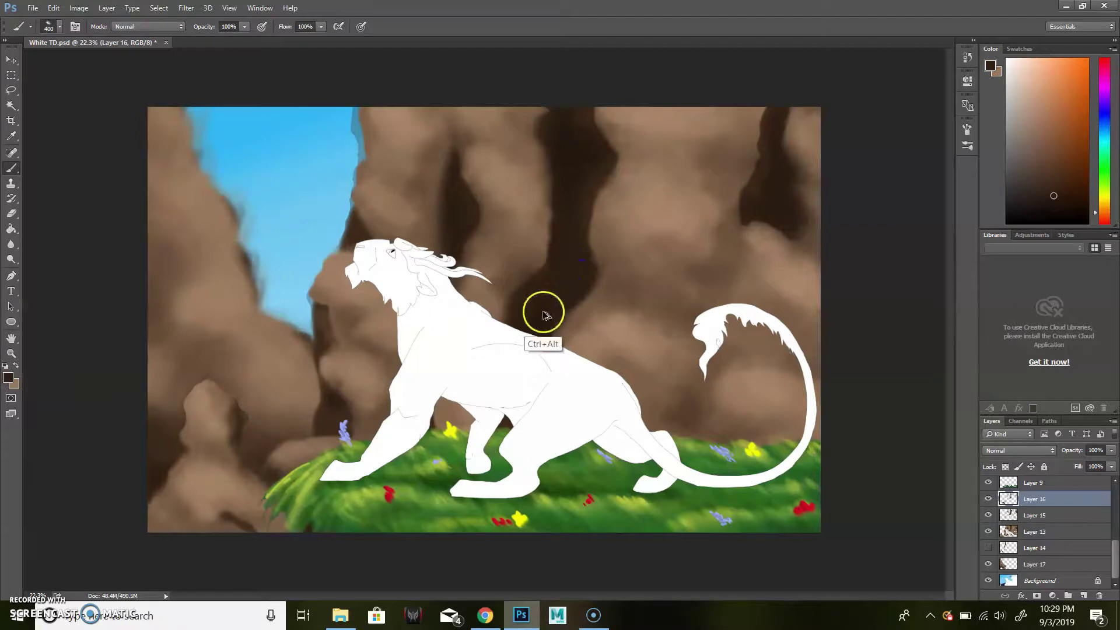
pyautogui.press('[')
pyautogui.press('[')
pyautogui.press('4')
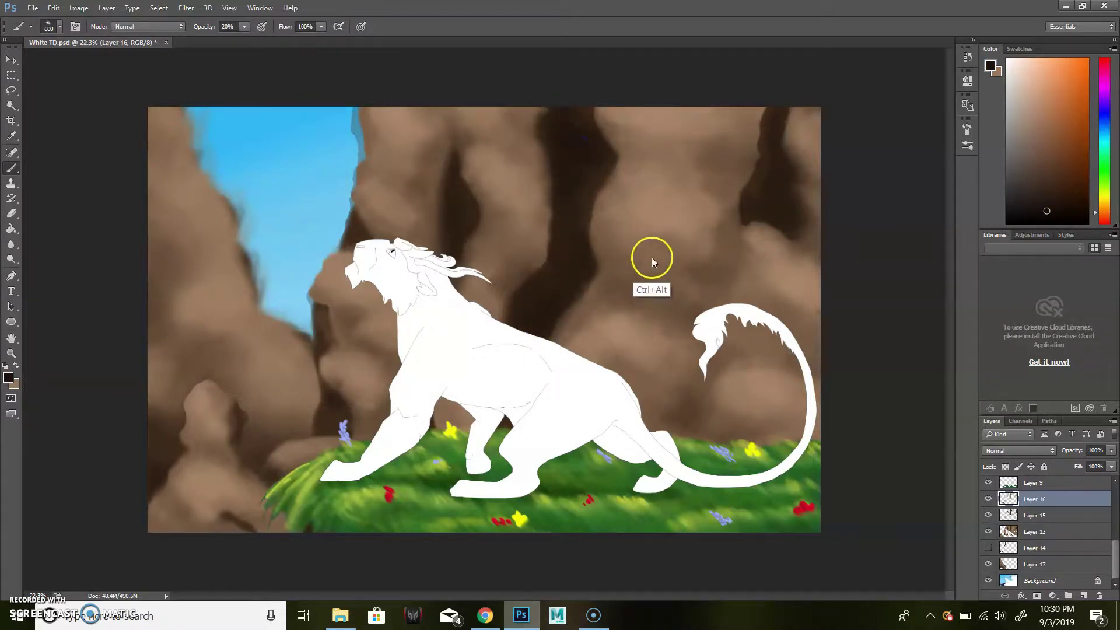
pyautogui.hotkey('ctrl', 'shift', 'alt', 'n')
# On a lower cliff layer, erase the central crevice so blue sky shows through.
pyautogui.press('e')
pyautogui.press(']')
pyautogui.press(']')
pyautogui.press(']')
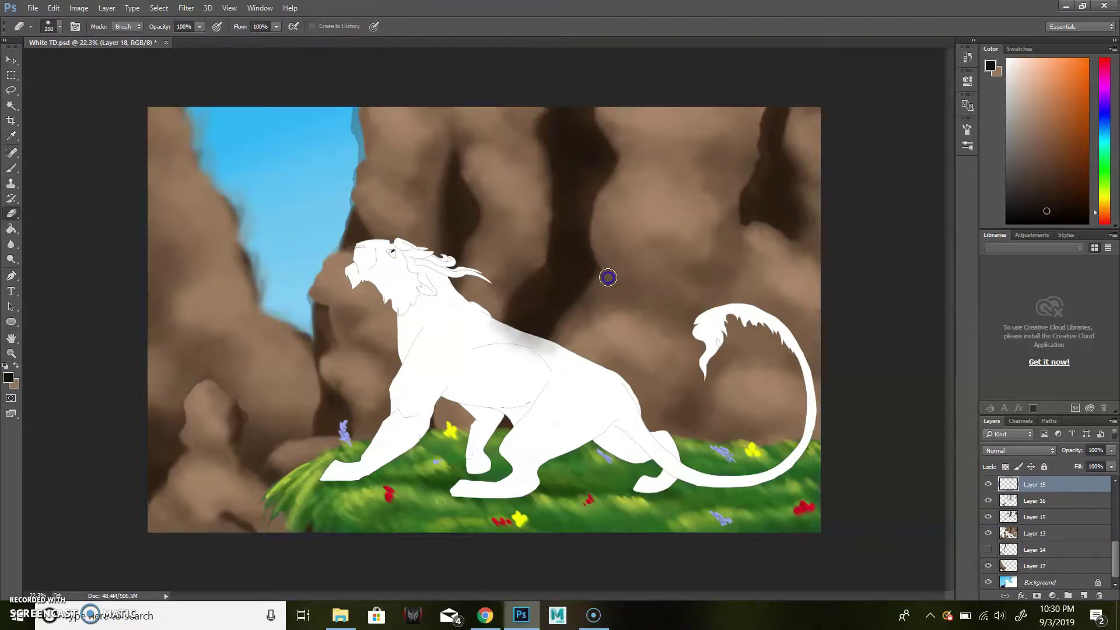
pyautogui.moveTo(780, 150); pyautogui.dragTo(743, 172)
pyautogui.scroll(-2, 484, 319)
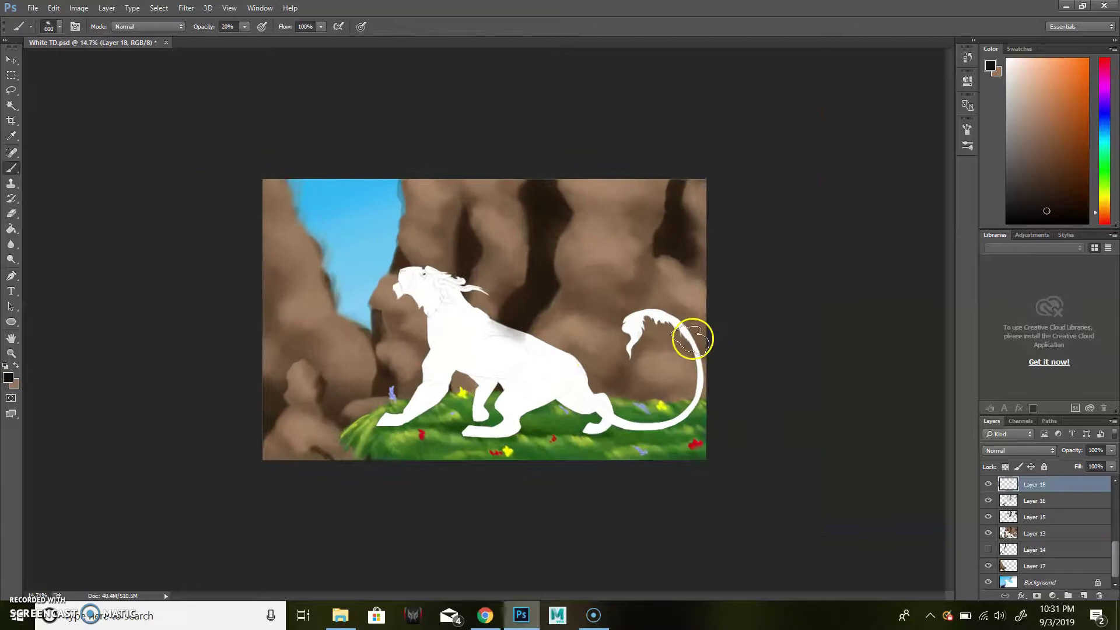
pyautogui.hotkey('alt', '[')
pyautogui.scroll(4, 544, 217)
pyautogui.scroll(-1, 584, 198)
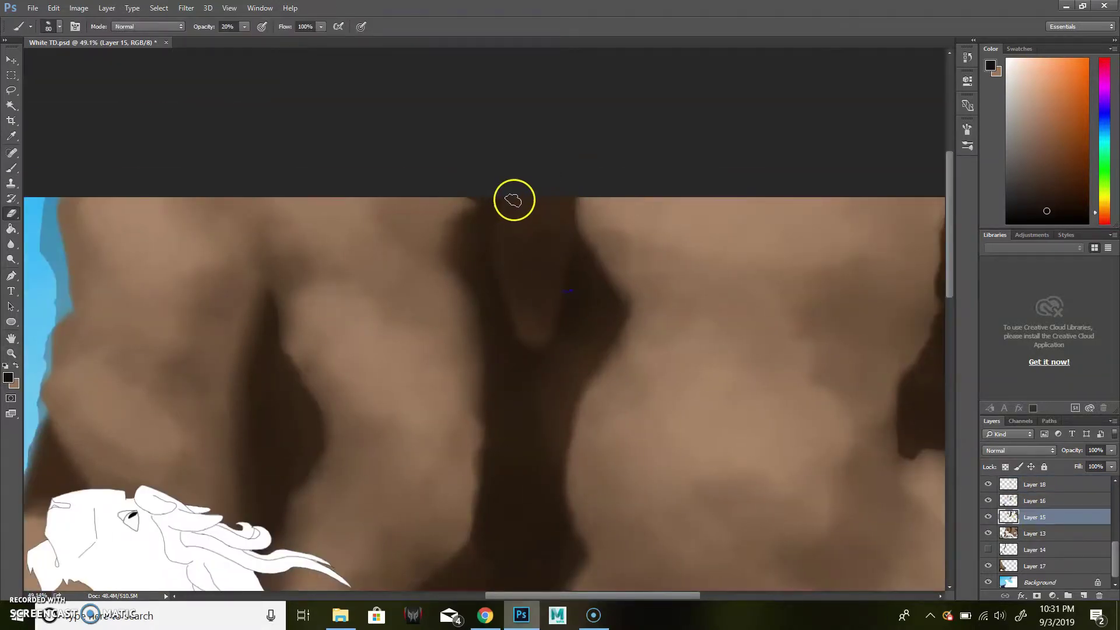
pyautogui.click(1035, 533)
pyautogui.moveTo(525, 195)
pyautogui.mouseDown()
pyautogui.moveTo(529, 311)
pyautogui.moveTo(560, 260)
pyautogui.moveTo(551, 242)
pyautogui.moveTo(533, 328)
pyautogui.moveTo(513, 247)
pyautogui.mouseUp()
# Widen the sky gap and erase a small mark lower in the crevice with a smaller eraser.
pyautogui.hotkey('alt', ']')
pyautogui.hotkey('alt', ']')
pyautogui.press('[')
pyautogui.press('[')
pyautogui.press('[')
pyautogui.hotkey('alt', ']')
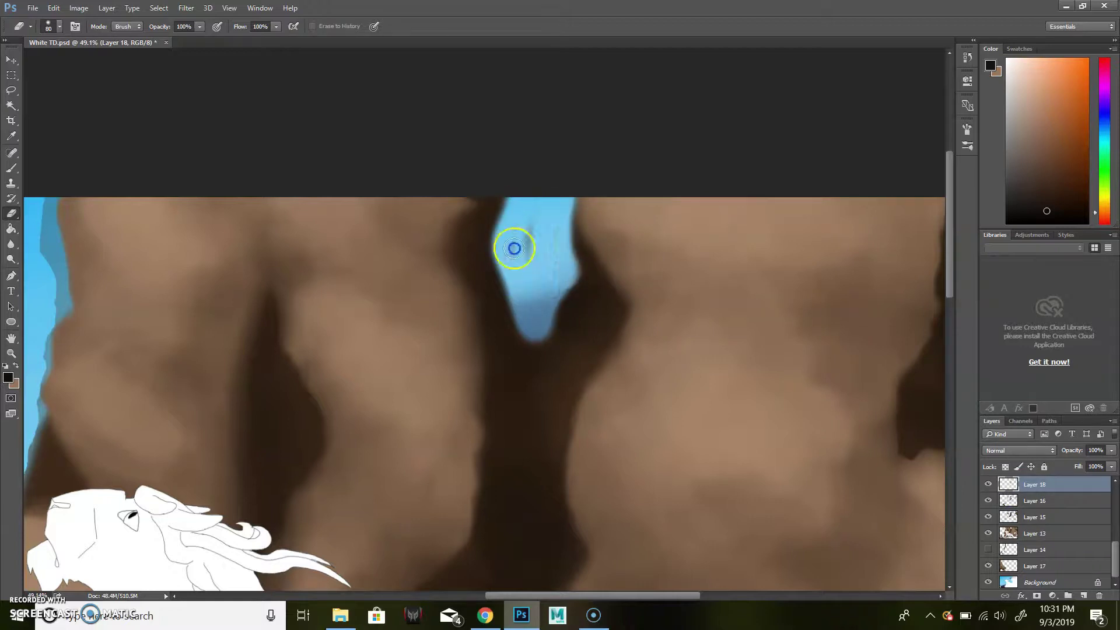
pyautogui.click(988, 567)
pyautogui.hotkey('alt', ']')
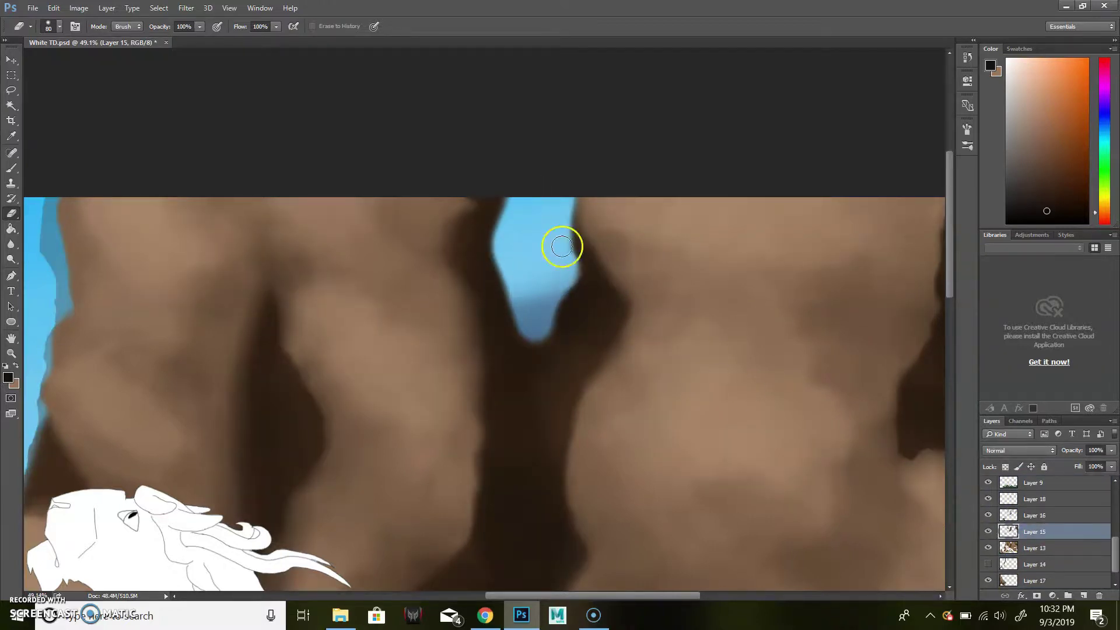
pyautogui.hotkey('alt', '[')
pyautogui.moveTo(527, 401); pyautogui.dragTo(529, 417)
pyautogui.hotkey('alt', ']')
pyautogui.press('[')
pyautogui.press('[')
pyautogui.press('[')
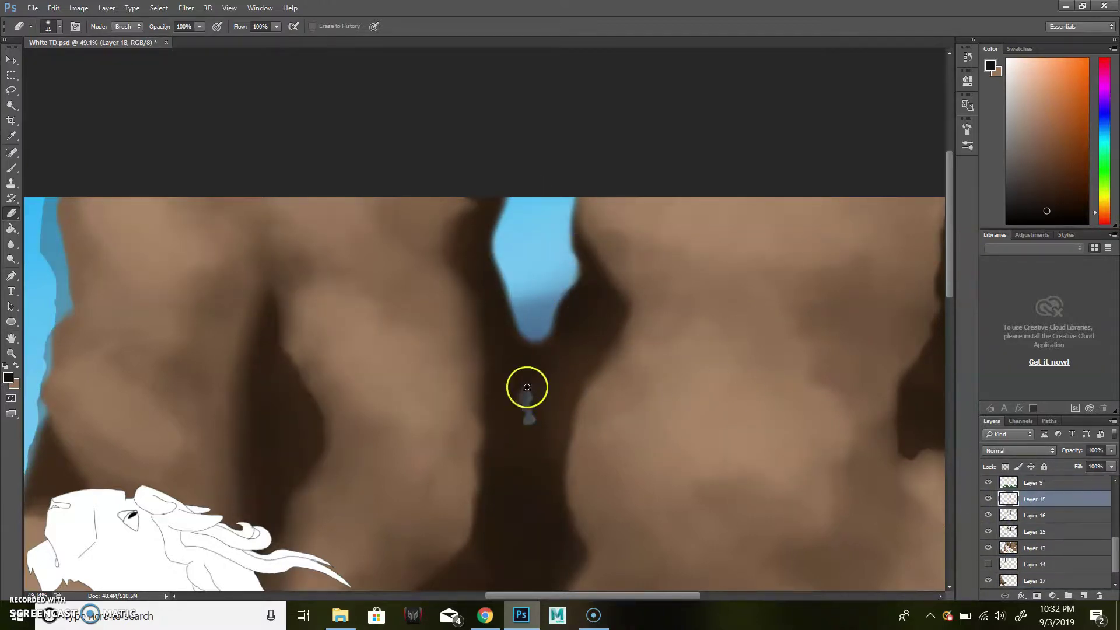
pyautogui.hotkey('alt', ']')
# Erase a thin slit of sky in the rocks above the lion's head.
pyautogui.press('z')
pyautogui.moveTo(545, 375); pyautogui.dragTo(525, 326)
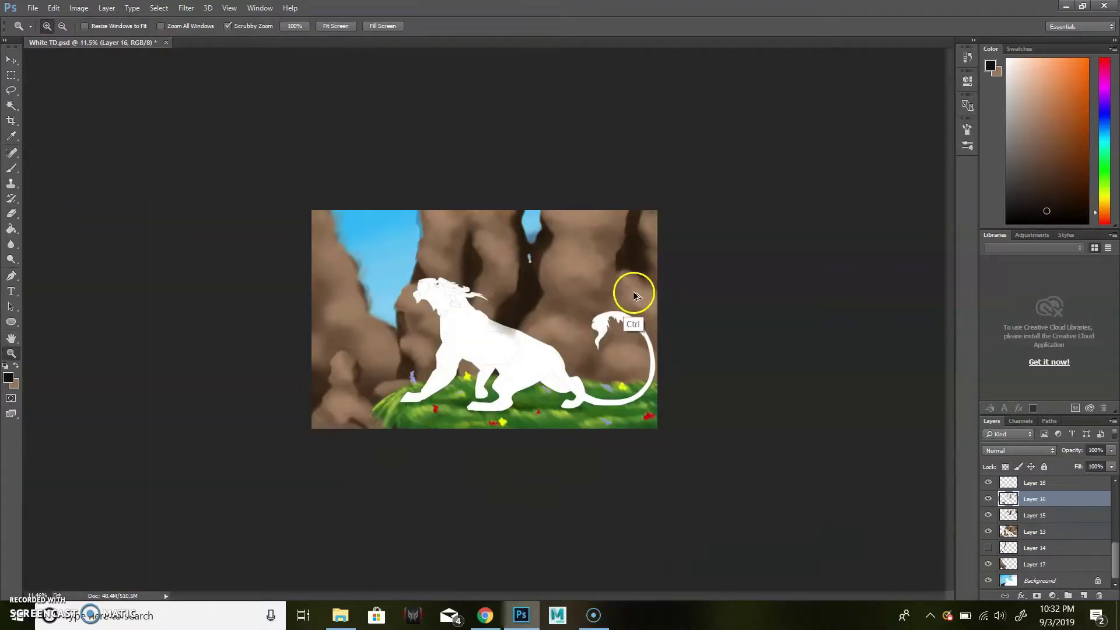
pyautogui.moveTo(377, 280); pyautogui.dragTo(526, 220)
pyautogui.press('e')
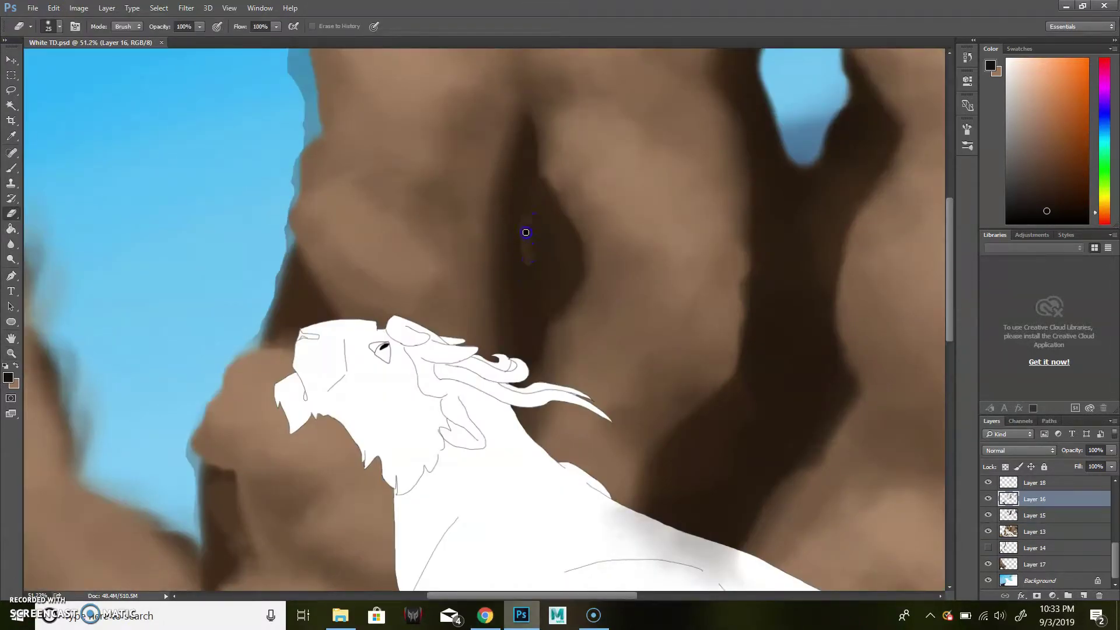
pyautogui.hotkey('alt', '[')
pyautogui.hotkey('alt', '[')
pyautogui.press('[')
pyautogui.press('[')
pyautogui.click(1035, 515)
pyautogui.moveTo(527, 218)
pyautogui.mouseDown()
pyautogui.moveTo(524, 257)
pyautogui.moveTo(457, 278)
pyautogui.moveTo(532, 180)
pyautogui.mouseUp()
# Make Layer 15 the working layer and zoom out to the whole picture.
pyautogui.hotkey('alt', '[')
pyautogui.hotkey('alt', ']')
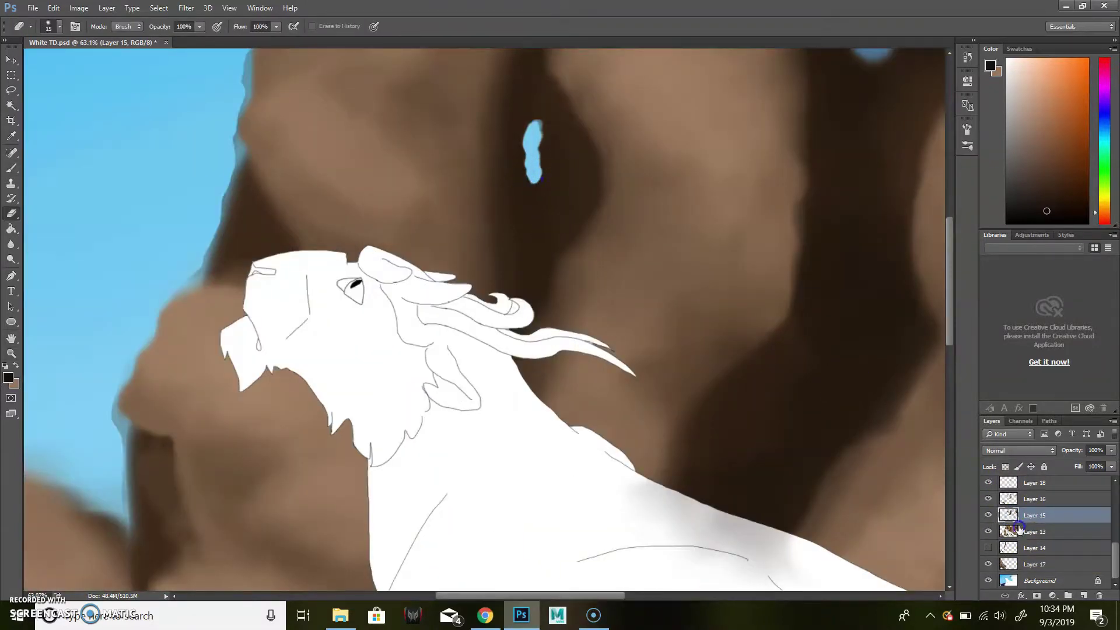
pyautogui.hotkey('alt', '[')
pyautogui.hotkey('alt', '[')
pyautogui.hotkey('alt', ']')
pyautogui.hotkey('alt', ']')
pyautogui.hotkey('alt', ']')
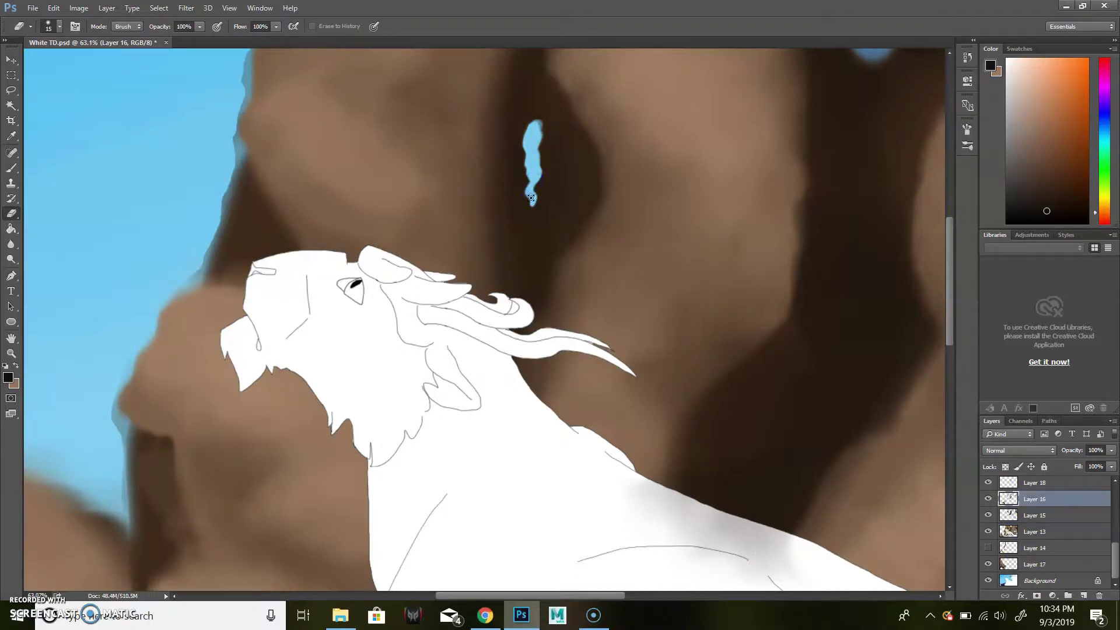
pyautogui.click(1000, 514)
pyautogui.press('z')
pyautogui.moveTo(653, 215); pyautogui.dragTo(619, 215)
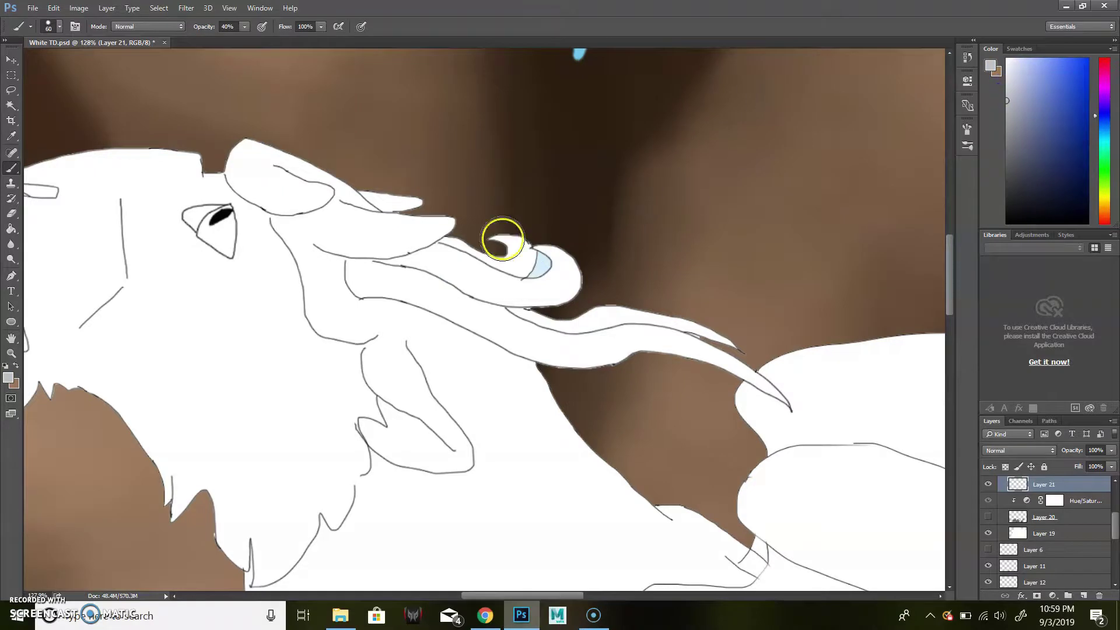
# Paint the mane grey at 100% opacity, filling its white gaps and the patch above.
pyautogui.press('[')
pyautogui.press('[')
pyautogui.press('[')
pyautogui.press('0')
pyautogui.moveTo(502, 239)
pyautogui.mouseDown()
pyautogui.moveTo(593, 303)
pyautogui.moveTo(582, 370)
pyautogui.moveTo(362, 288)
pyautogui.moveTo(524, 337)
pyautogui.mouseUp()
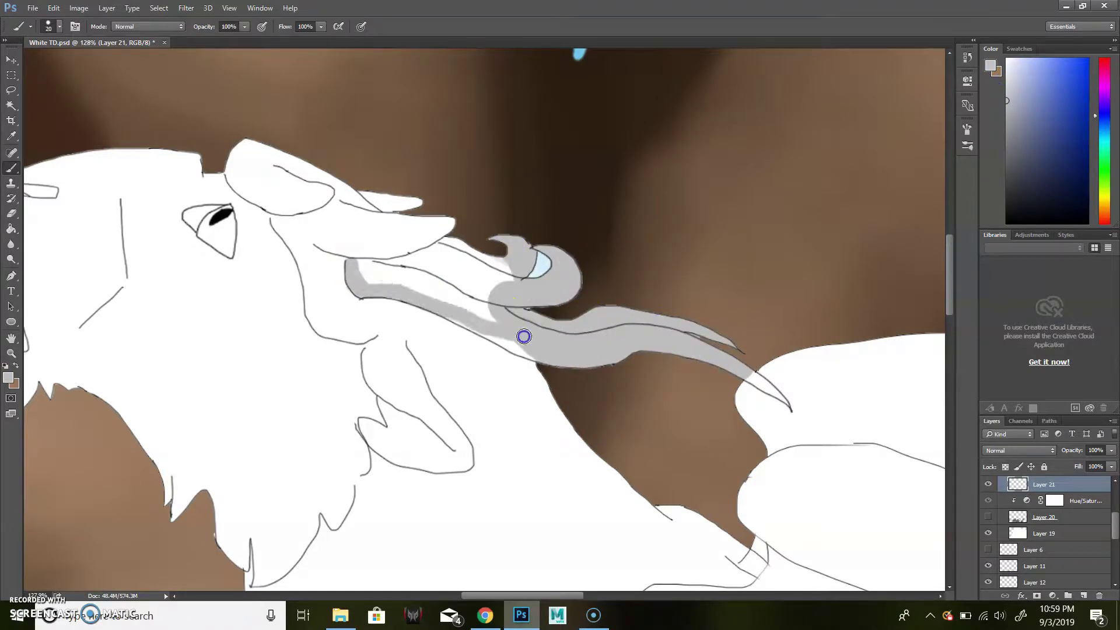
pyautogui.moveTo(388, 267)
pyautogui.mouseDown()
pyautogui.moveTo(363, 282)
pyautogui.moveTo(508, 310)
pyautogui.mouseUp()
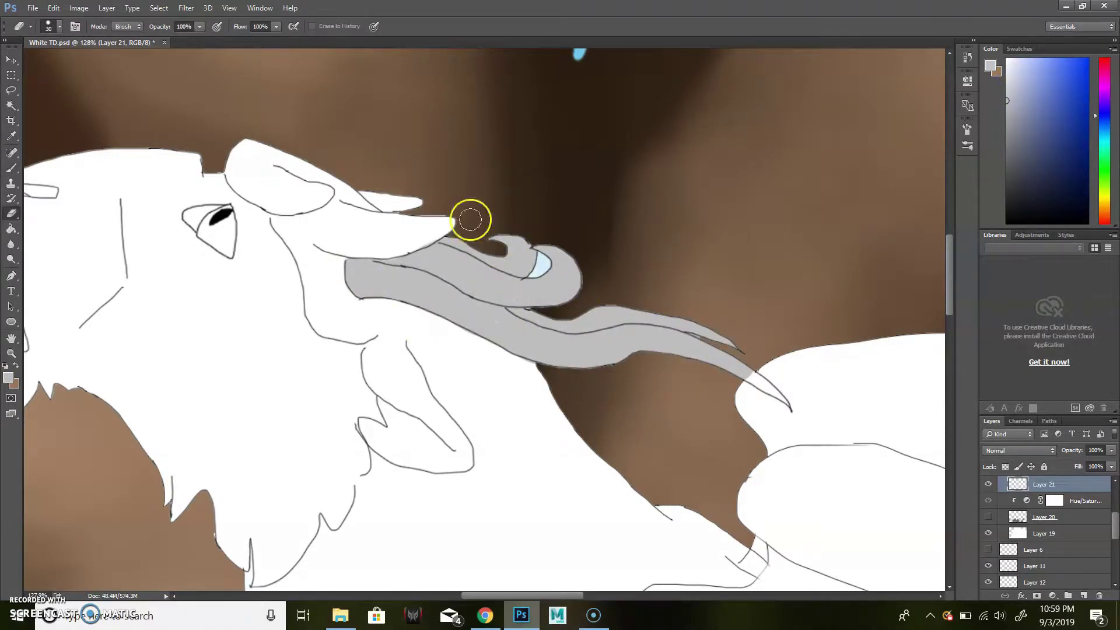
pyautogui.moveTo(403, 241)
pyautogui.mouseDown()
pyautogui.moveTo(403, 268)
pyautogui.moveTo(727, 349)
pyautogui.mouseUp()
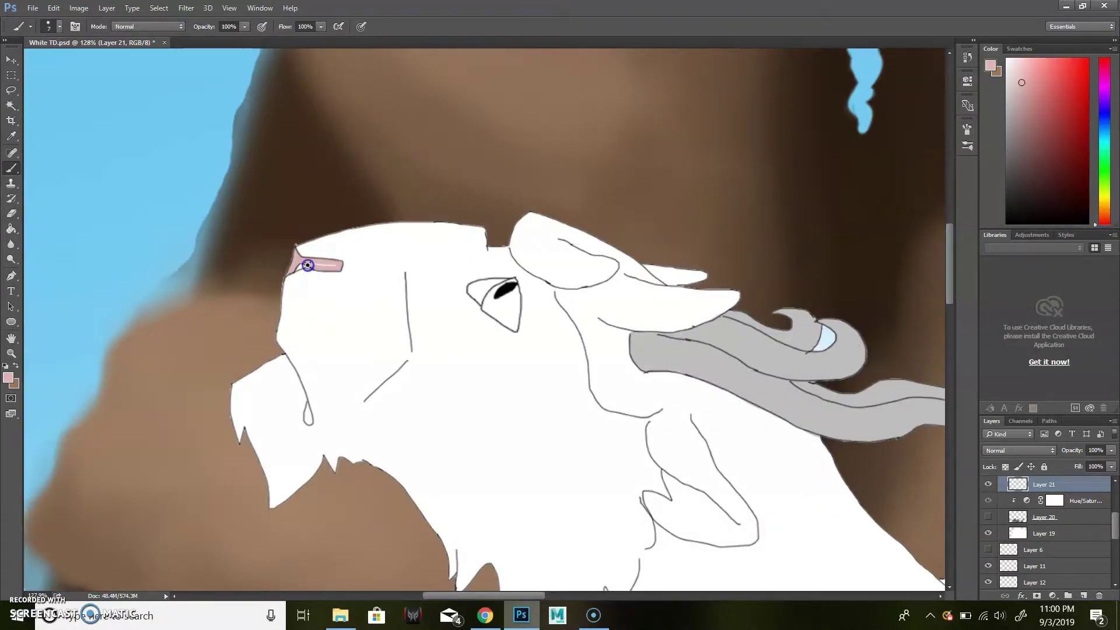
pyautogui.moveTo(301, 268)
pyautogui.mouseDown()
pyautogui.moveTo(350, 292)
pyautogui.moveTo(375, 265)
pyautogui.moveTo(445, 290)
pyautogui.moveTo(448, 252)
pyautogui.mouseUp()
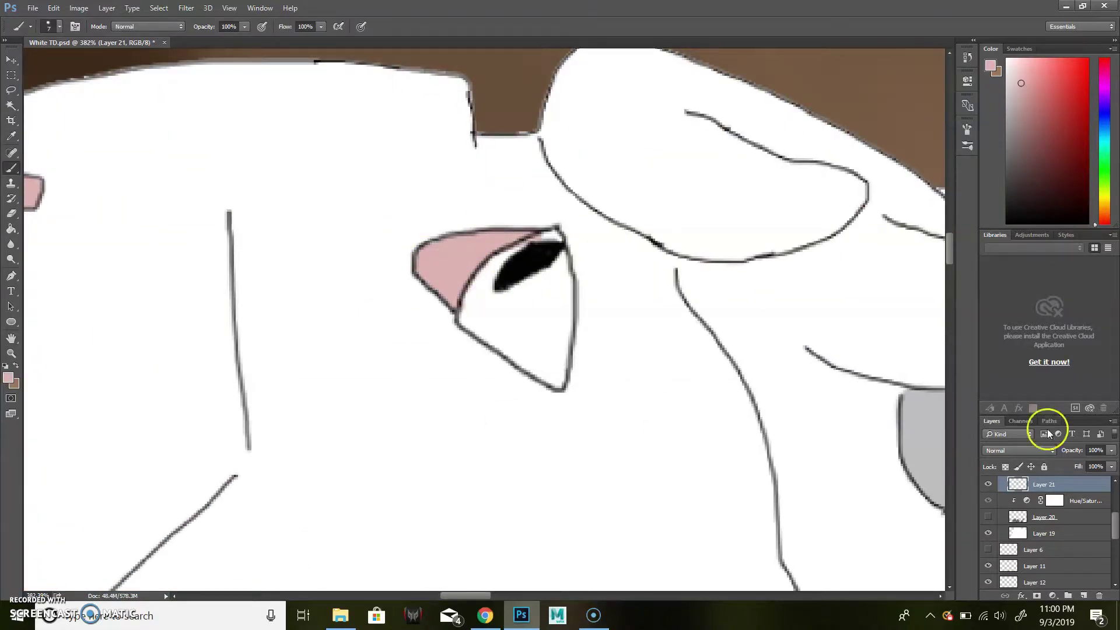
# Fill the eye with light green, brighten its top edge, and add a white highlight.
pyautogui.click(1105, 172)
pyautogui.moveTo(549, 234)
pyautogui.mouseDown()
pyautogui.moveTo(496, 280)
pyautogui.moveTo(525, 362)
pyautogui.moveTo(554, 320)
pyautogui.mouseUp()
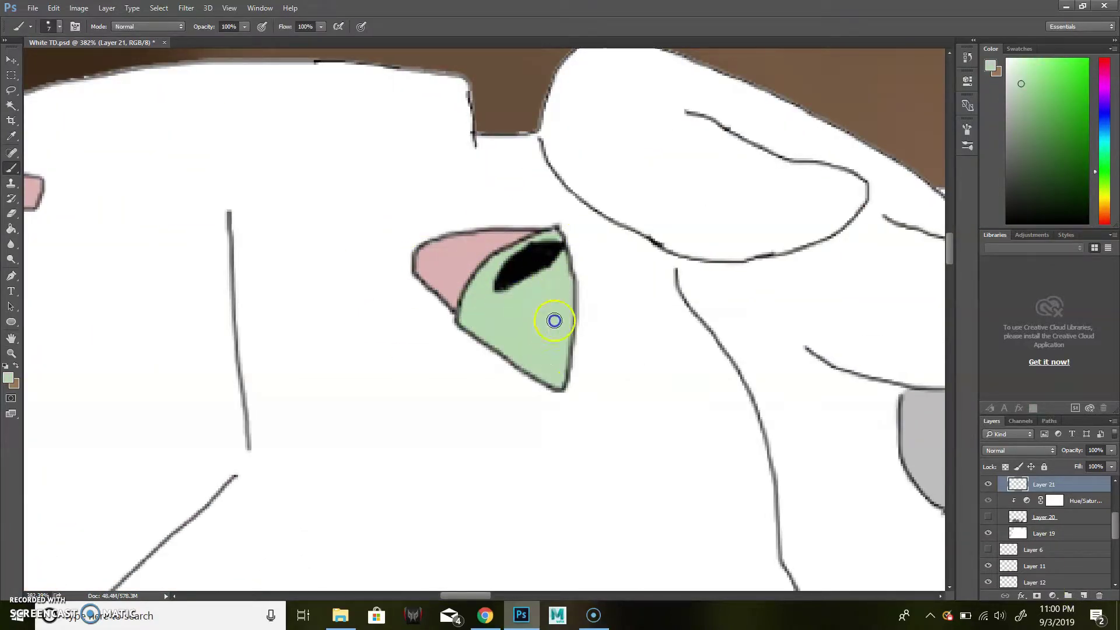
pyautogui.moveTo(555, 254); pyautogui.dragTo(483, 292)
pyautogui.keyDown('alt'); pyautogui.click(530, 325); pyautogui.keyUp('alt')
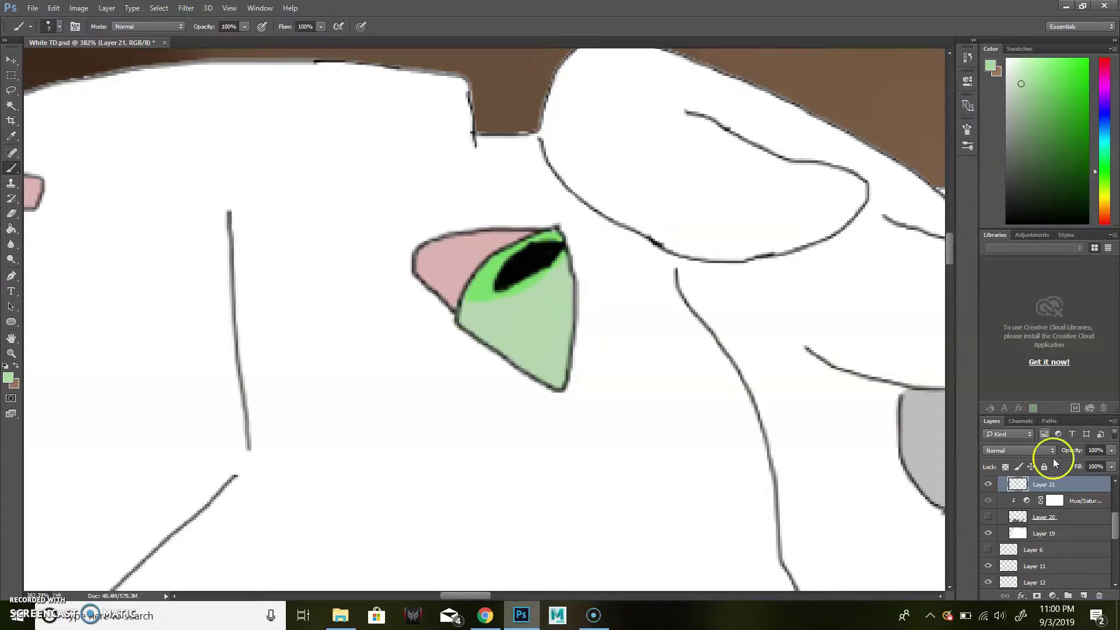
pyautogui.click(1052, 457)
pyautogui.click(550, 264)
pyautogui.scroll(1, 554, 273)
# Lighten the lower part of the green eye, then zoom out to the whole painting.
pyautogui.hotkey('alt', '[')
pyautogui.moveTo(525, 239)
pyautogui.mouseDown()
pyautogui.moveTo(445, 290)
pyautogui.moveTo(519, 320)
pyautogui.mouseUp()
pyautogui.keyDown('alt'); pyautogui.click(453, 267); pyautogui.keyUp('alt')
pyautogui.keyDown('alt'); pyautogui.click(465, 300); pyautogui.keyUp('alt')
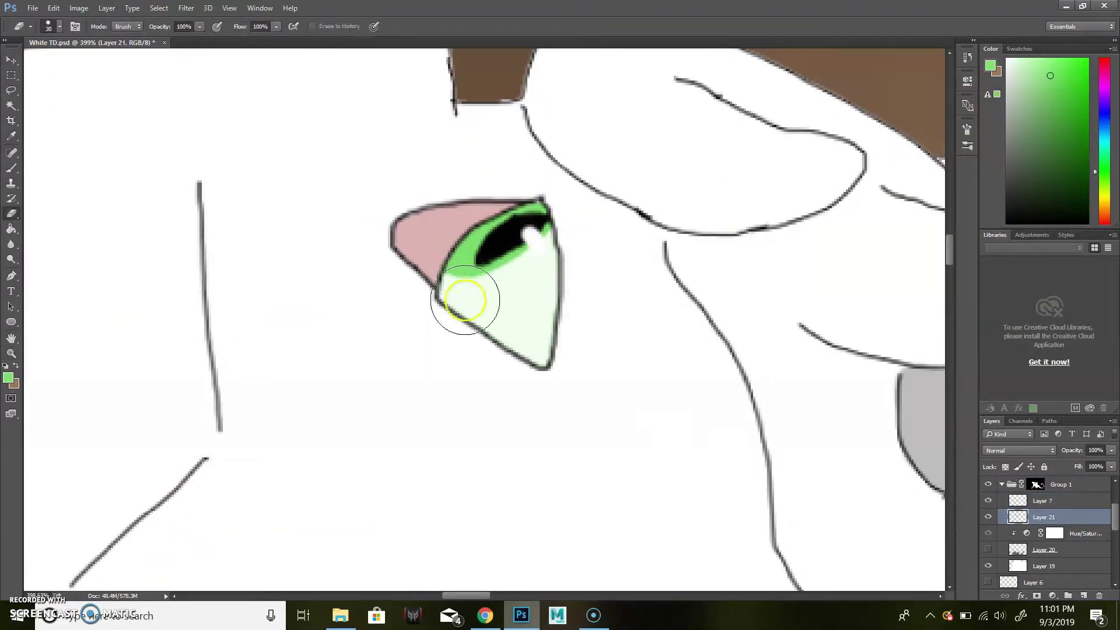
pyautogui.press('z')
pyautogui.moveTo(452, 268); pyautogui.dragTo(422, 265)
pyautogui.scroll(5, 421, 265)
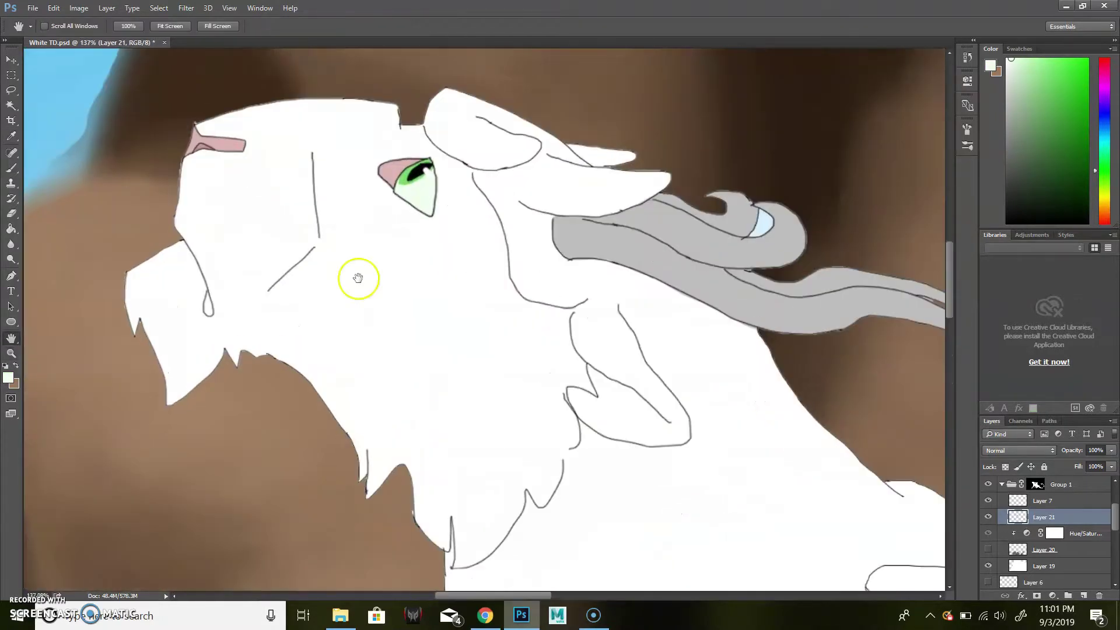
pyautogui.scroll(3, 357, 275)
# Draw a short black line in the line art, pick light pink, and fit the painting on screen.
pyautogui.hotkey('alt', ']')
pyautogui.press('b')
pyautogui.moveTo(314, 331); pyautogui.dragTo(321, 376)
pyautogui.hscroll(8, 643, 368)
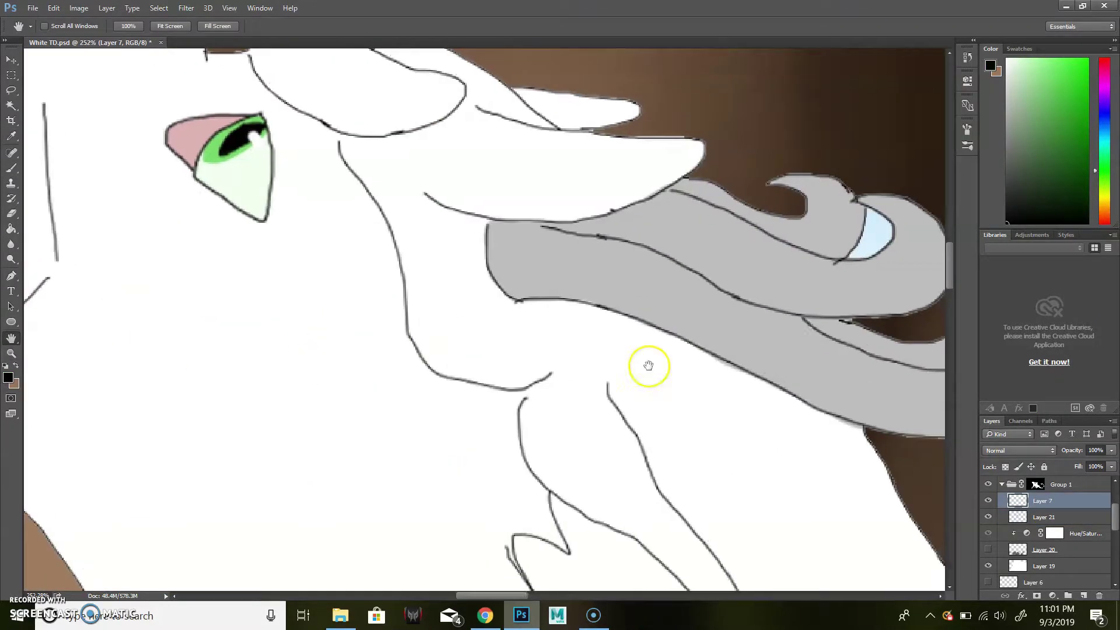
pyautogui.scroll(-4, 644, 368)
pyautogui.keyDown('alt'); pyautogui.click(568, 316); pyautogui.keyUp('alt')
pyautogui.press('z')
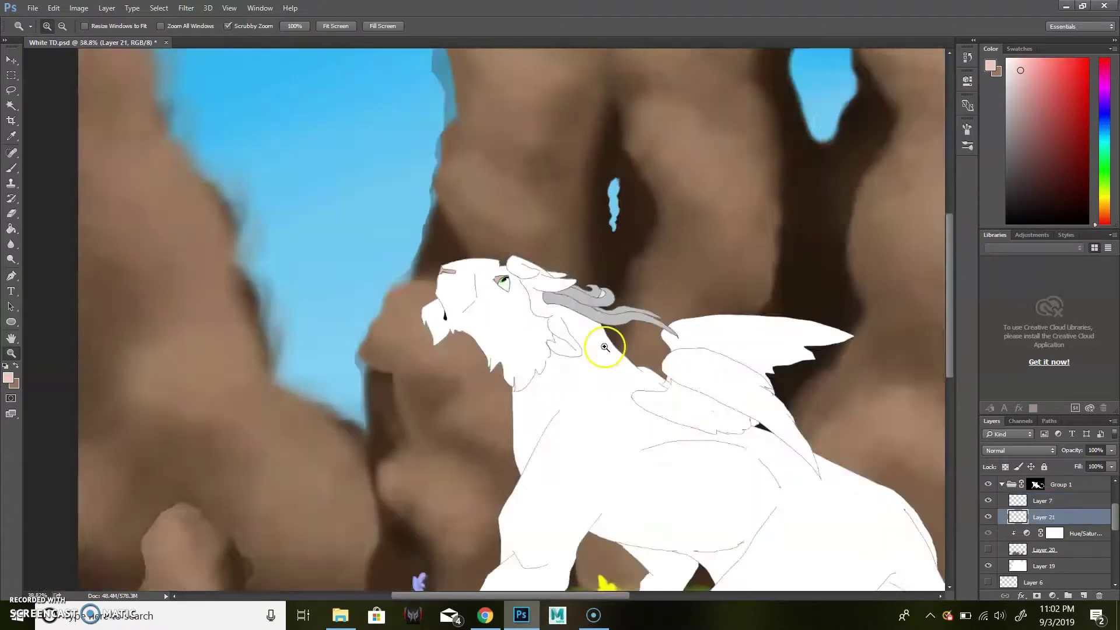
pyautogui.moveTo(602, 345); pyautogui.dragTo(560, 345)
pyautogui.click(1044, 517)
pyautogui.hotkey('ctrl', '+')
# Add a new empty layer for the eye and set its blend mode to Hard Light.
pyautogui.click(1062, 554)
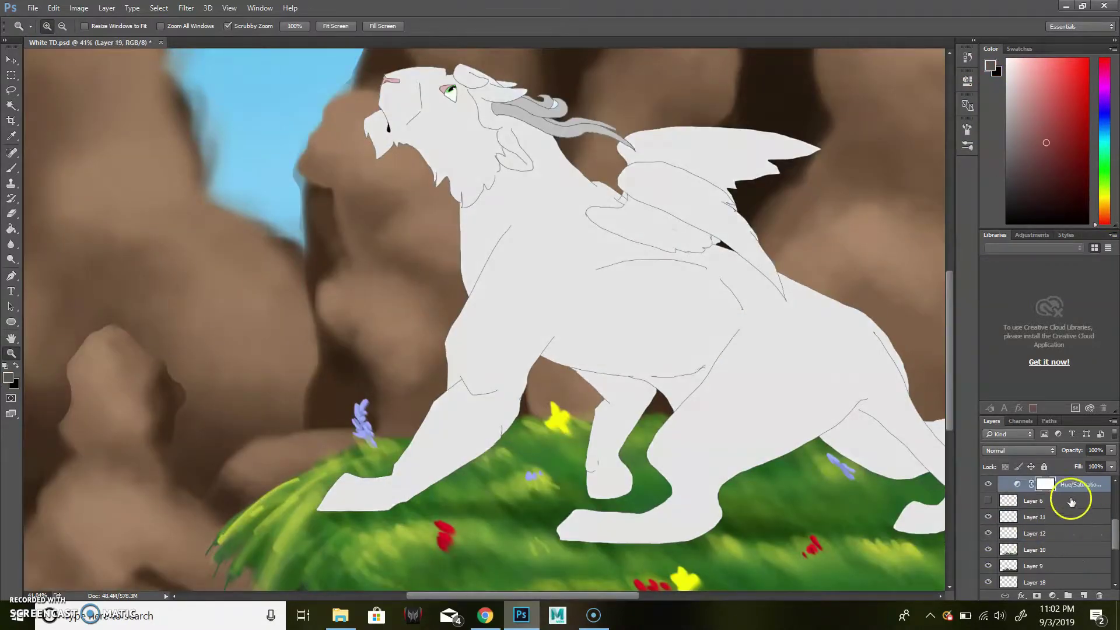
pyautogui.hotkey('ctrl', 'shift', 'alt', 'n')
pyautogui.press('b')
pyautogui.hscroll(5, 484, 315)
pyautogui.click(1071, 58)
pyautogui.moveTo(683, 280)
pyautogui.mouseDown()
pyautogui.moveTo(583, 313)
pyautogui.moveTo(743, 268)
pyautogui.moveTo(740, 385)
pyautogui.mouseUp()
pyautogui.scroll(5, 443, 192)
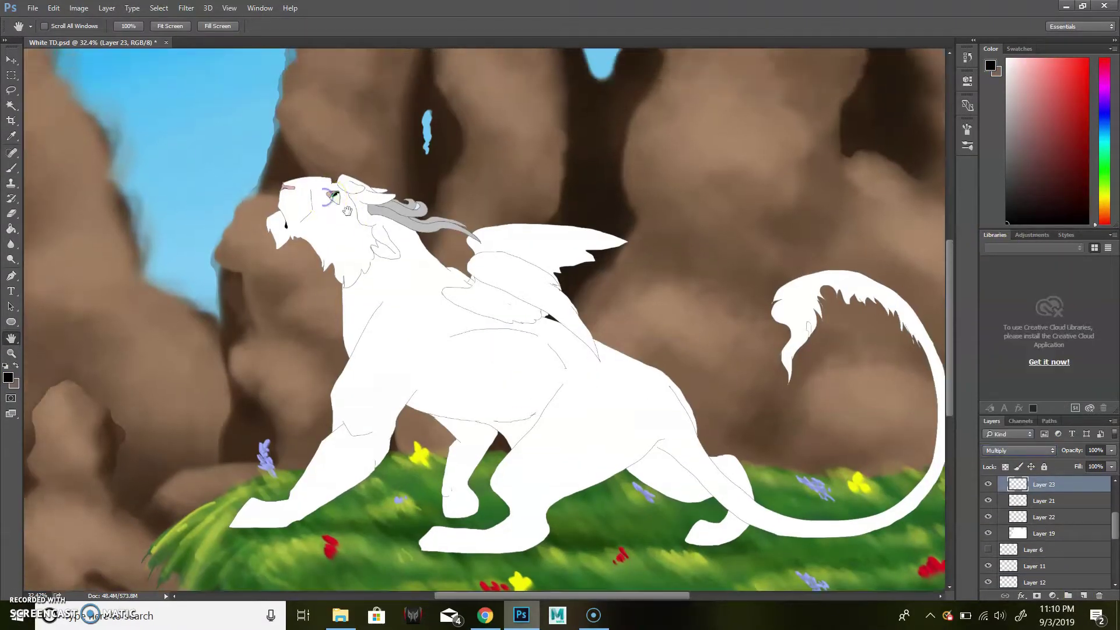
pyautogui.scroll(5, 347, 211)
pyautogui.click(1103, 170)
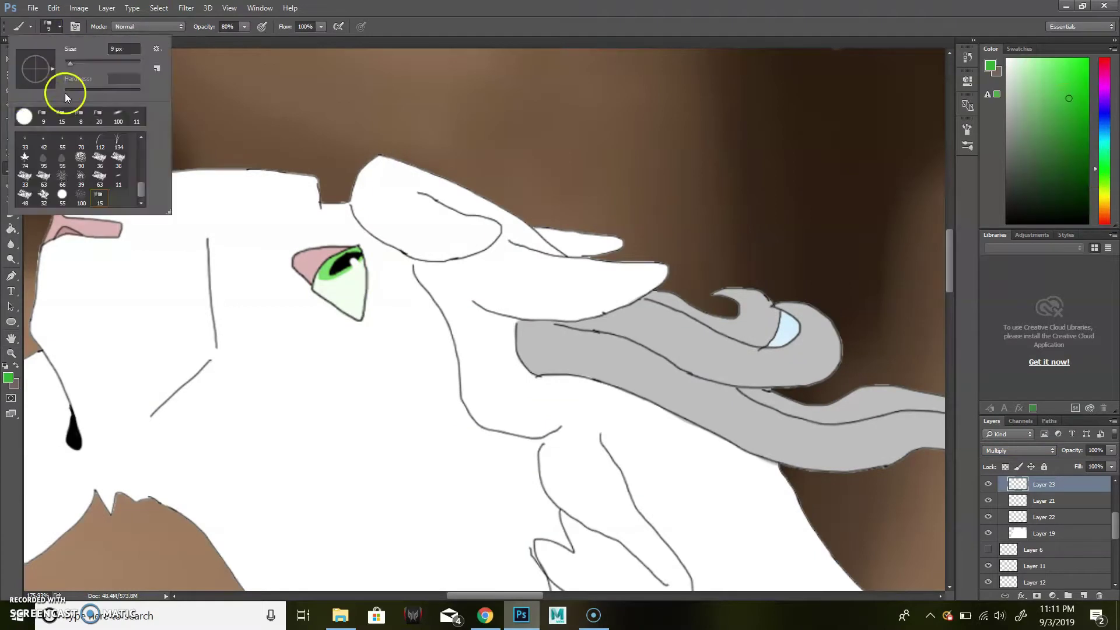
pyautogui.scroll(5, 375, 250)
pyautogui.click(1020, 451)
pyautogui.click(1012, 338)
# Sample pale green and shade the eye's right edge, then enlarge the brush at 30% opacity.
pyautogui.keyDown('alt'); pyautogui.click(374, 283); pyautogui.keyUp('alt')
pyautogui.click(54, 28)
pyautogui.moveTo(379, 347); pyautogui.dragTo(382, 302)
pyautogui.press(']')
pyautogui.press(']')
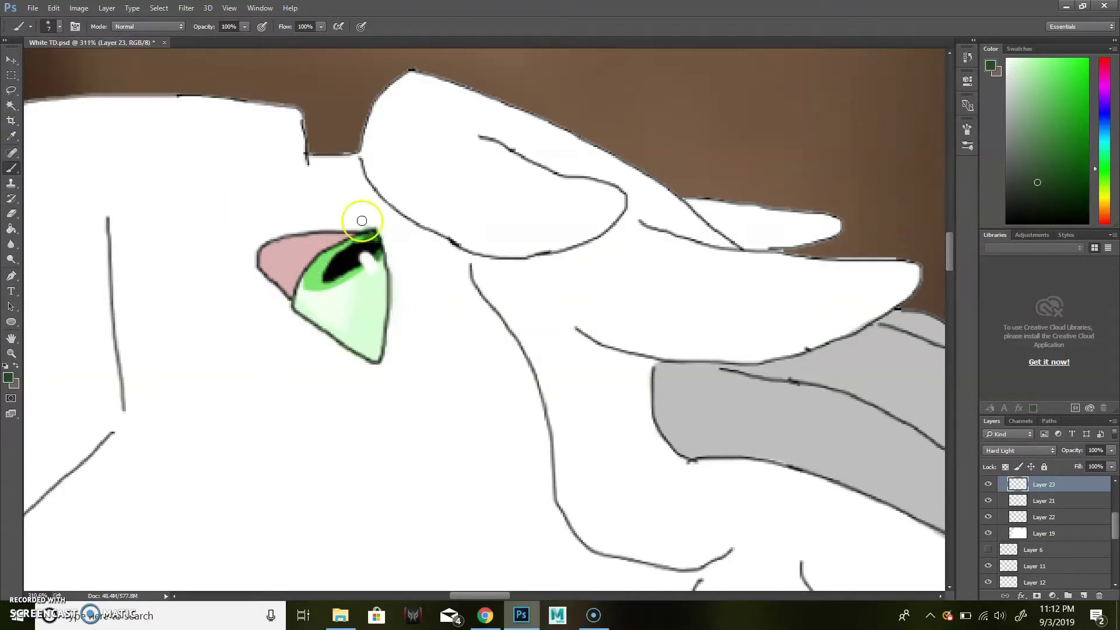
pyautogui.keyDown('ctrl'); pyautogui.click(316, 251); pyautogui.keyUp('ctrl')
pyautogui.click(54, 27)
pyautogui.doubleClick(82, 79)
pyautogui.press('3')
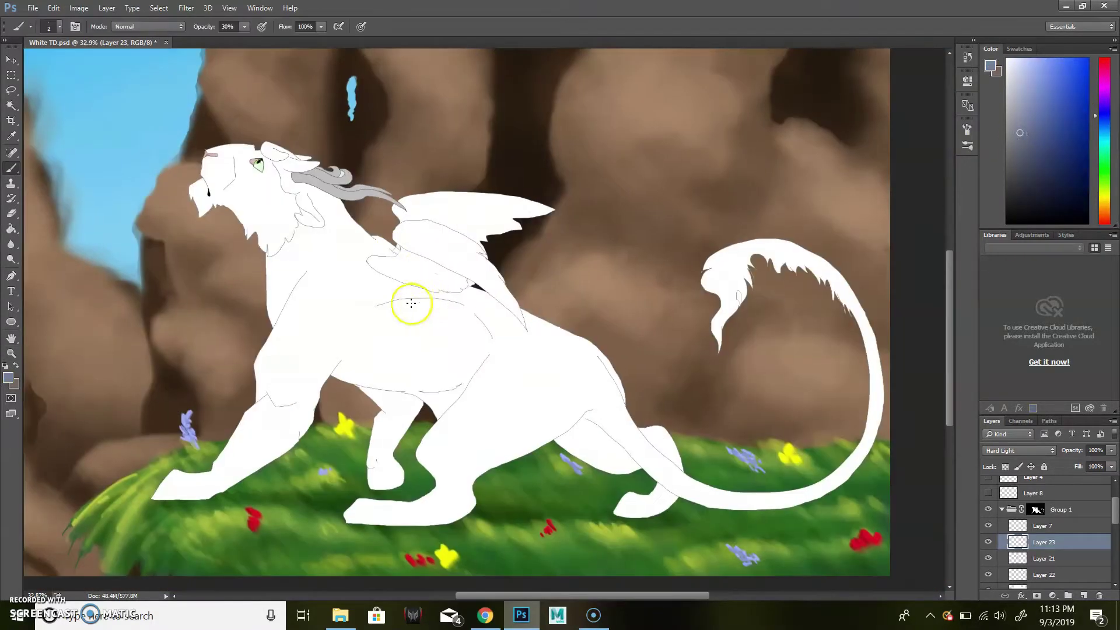
# Set the brush size to 100 and shade the front leg and neck under the chin.
pyautogui.click(59, 27)
pyautogui.doubleClick(99, 87)
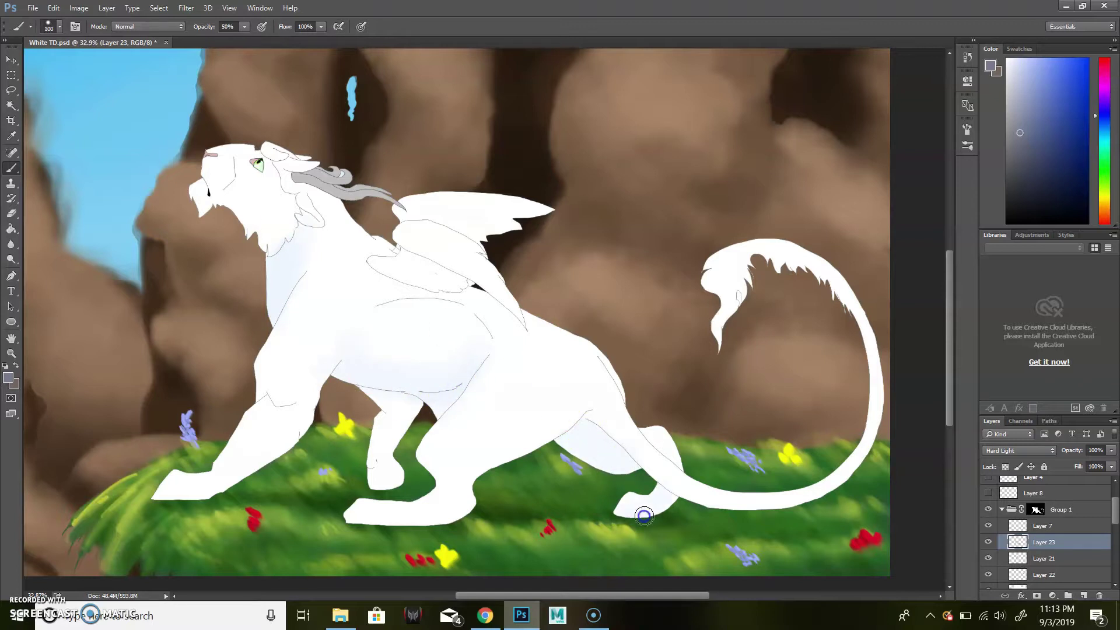
pyautogui.moveTo(361, 381); pyautogui.dragTo(409, 403)
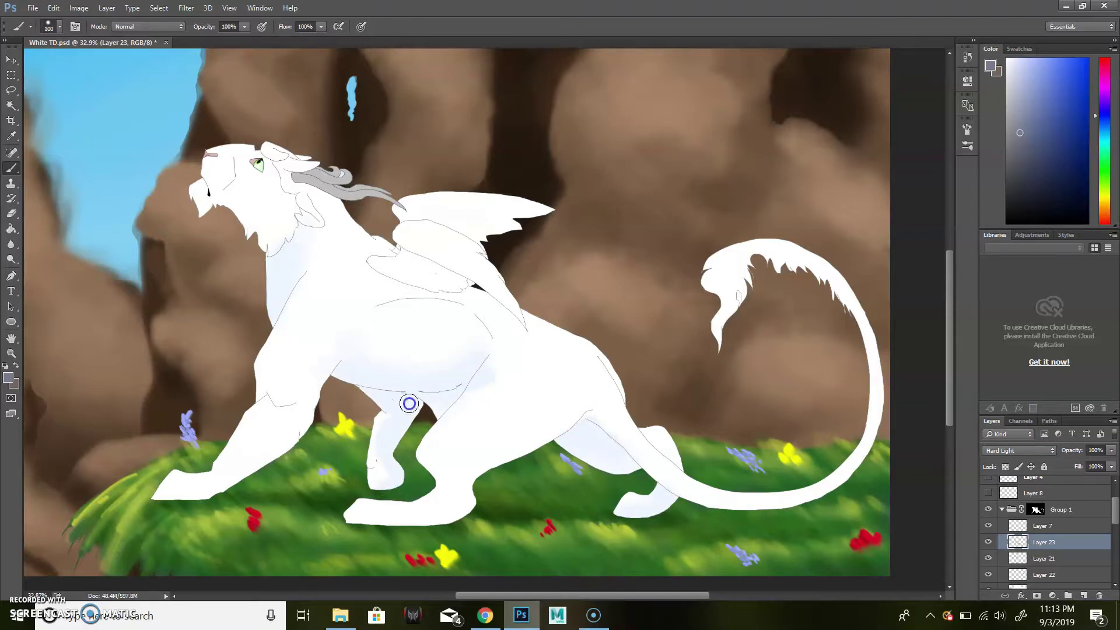
pyautogui.moveTo(280, 273); pyautogui.dragTo(377, 238)
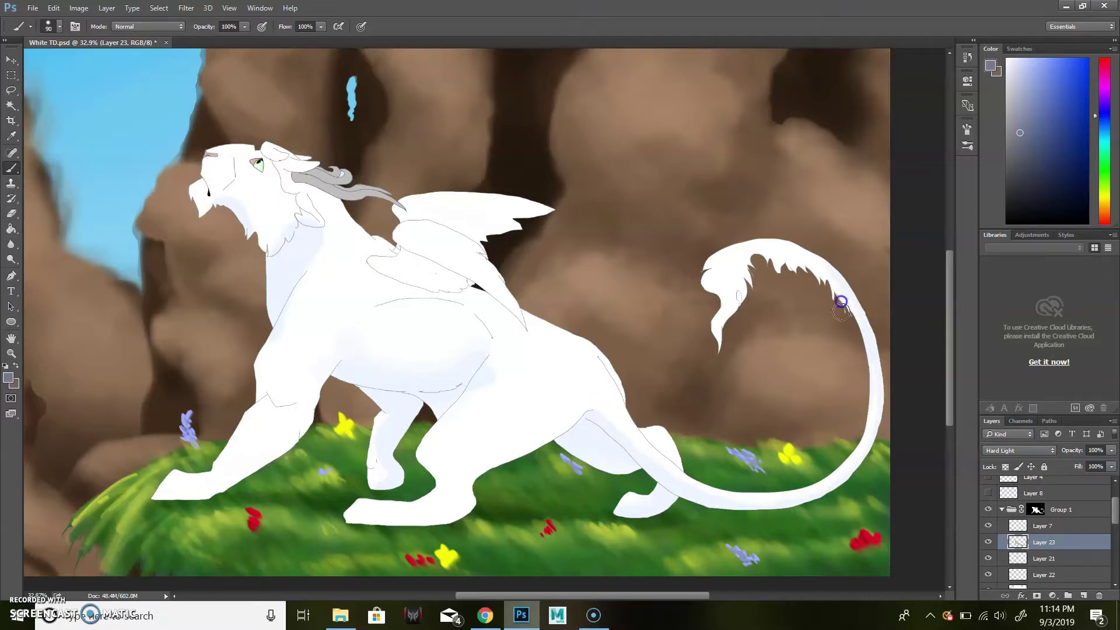
# Keep the layer on Hard Light and leave the brush options unchanged.
pyautogui.click(1020, 450)
pyautogui.click(273, 264)
pyautogui.click(534, 453)
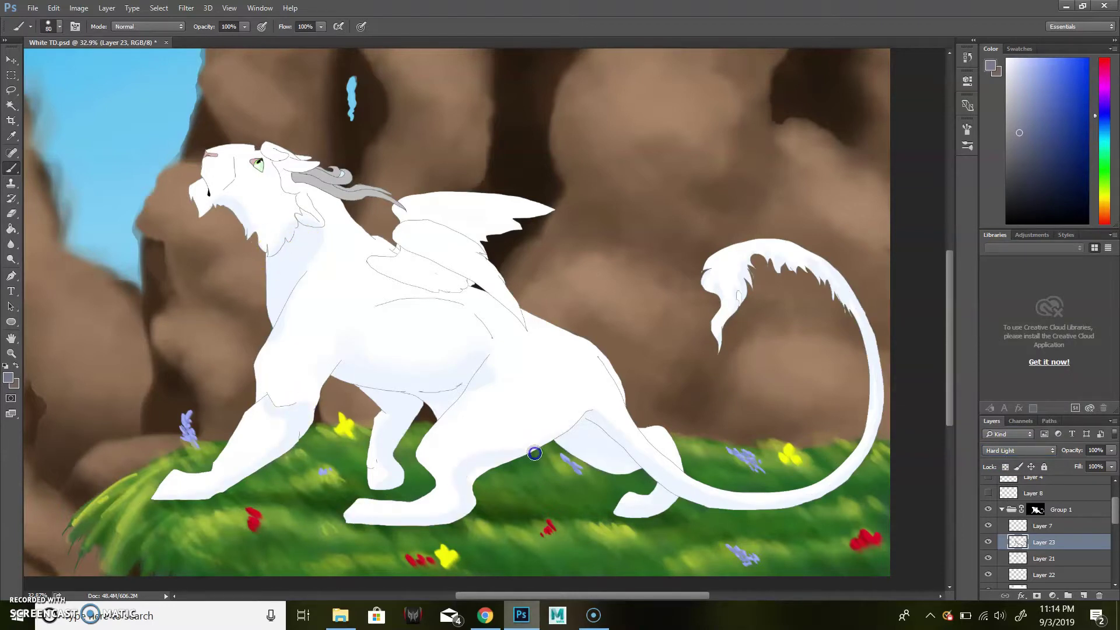
pyautogui.click(59, 27)
pyautogui.click(395, 47)
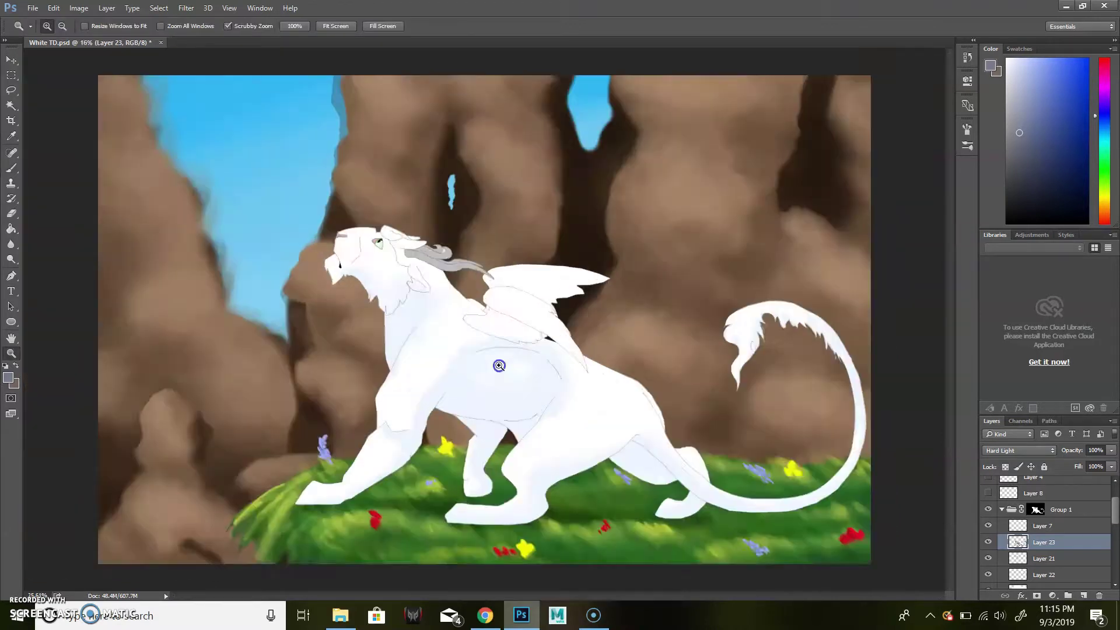
pyautogui.scroll(3, 322, 493)
# Zoom into the head and shade faint light blue around the eye with a smaller brush.
pyautogui.scroll(5, 281, 552)
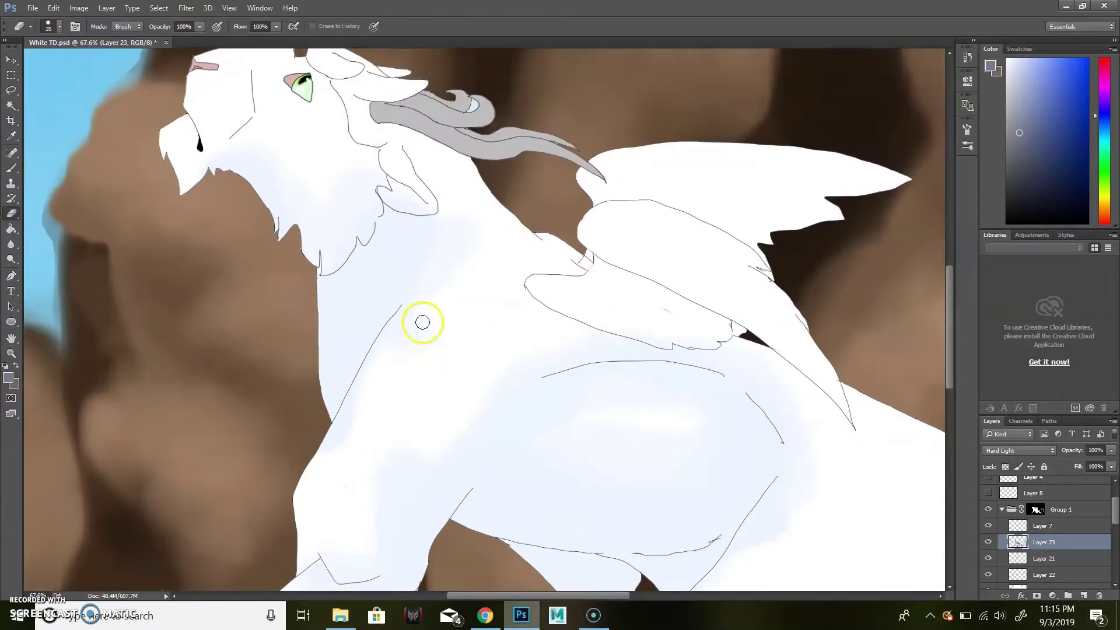
pyautogui.scroll(-2, 430, 345)
pyautogui.scroll(5, 514, 392)
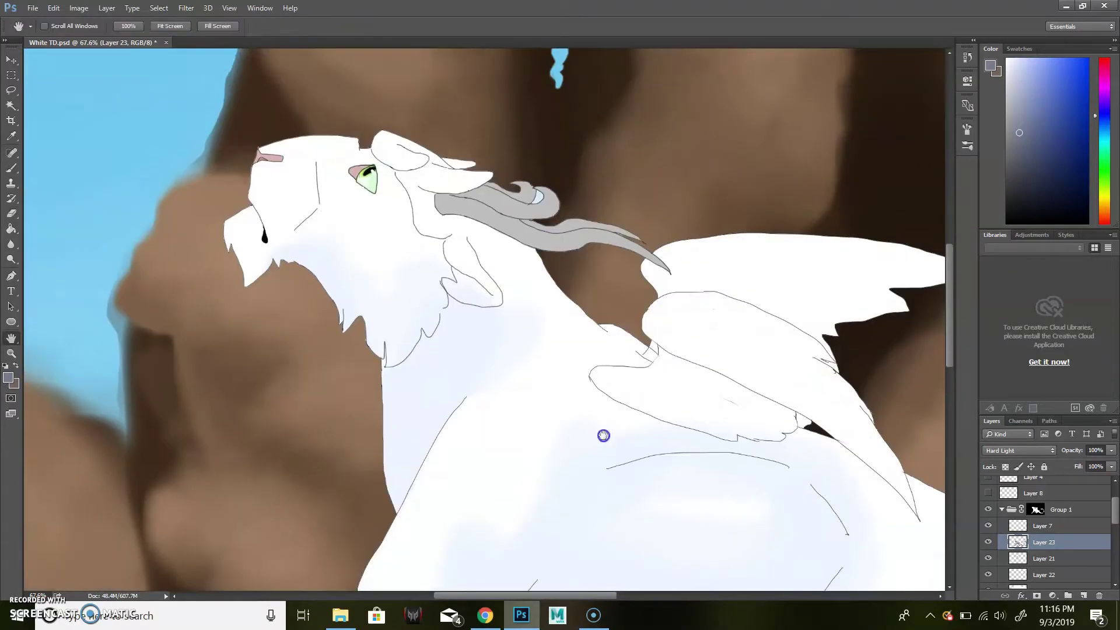
pyautogui.scroll(3, 405, 358)
pyautogui.press('[')
pyautogui.press('[')
pyautogui.press('[')
pyautogui.press('[')
pyautogui.press('[')
pyautogui.press('[')
pyautogui.moveTo(483, 220); pyautogui.dragTo(515, 273)
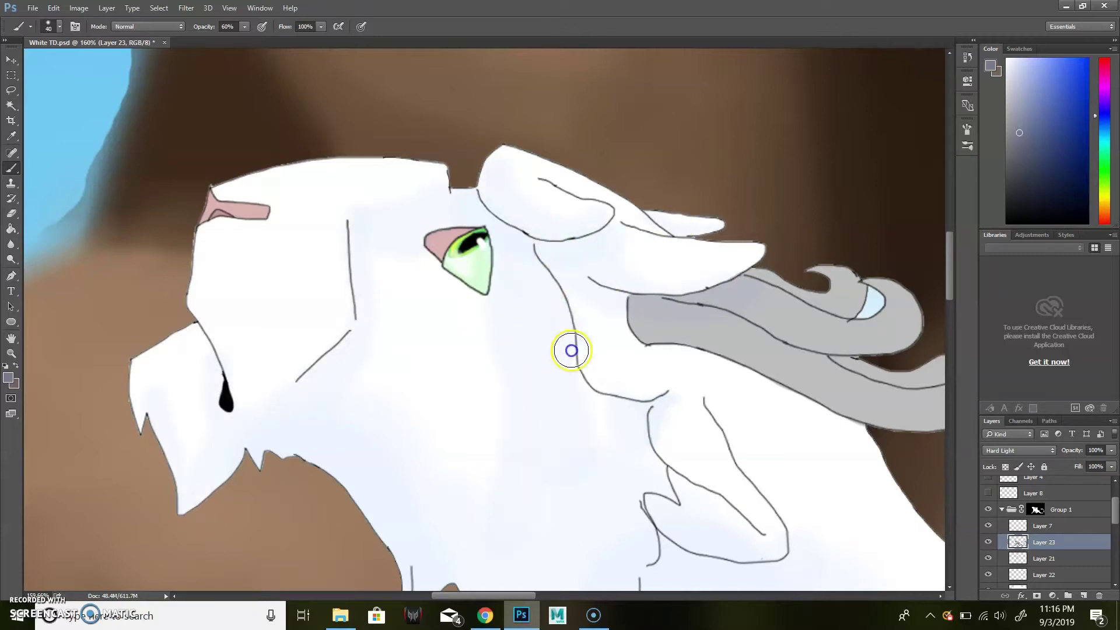
# Enlarge the brush and lower its opacity from 30% to 10% while moving toward the hind legs.
pyautogui.scroll(-2, 525, 344)
pyautogui.press(']')
pyautogui.press(']')
pyautogui.press(']')
pyautogui.scroll(-4, 476, 465)
pyautogui.press(']')
pyautogui.press(']')
pyautogui.press(']')
pyautogui.press('3')
pyautogui.scroll(-2, 574, 421)
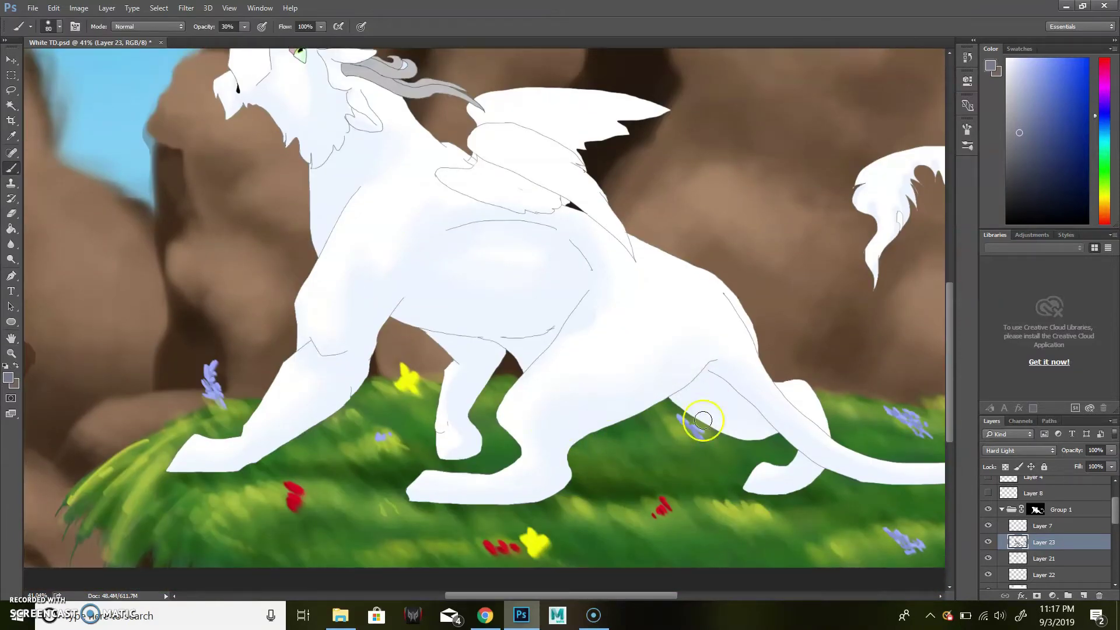
pyautogui.scroll(3, 525, 403)
pyautogui.hscroll(3, 368, 382)
pyautogui.press('[')
pyautogui.press('[')
pyautogui.press('[')
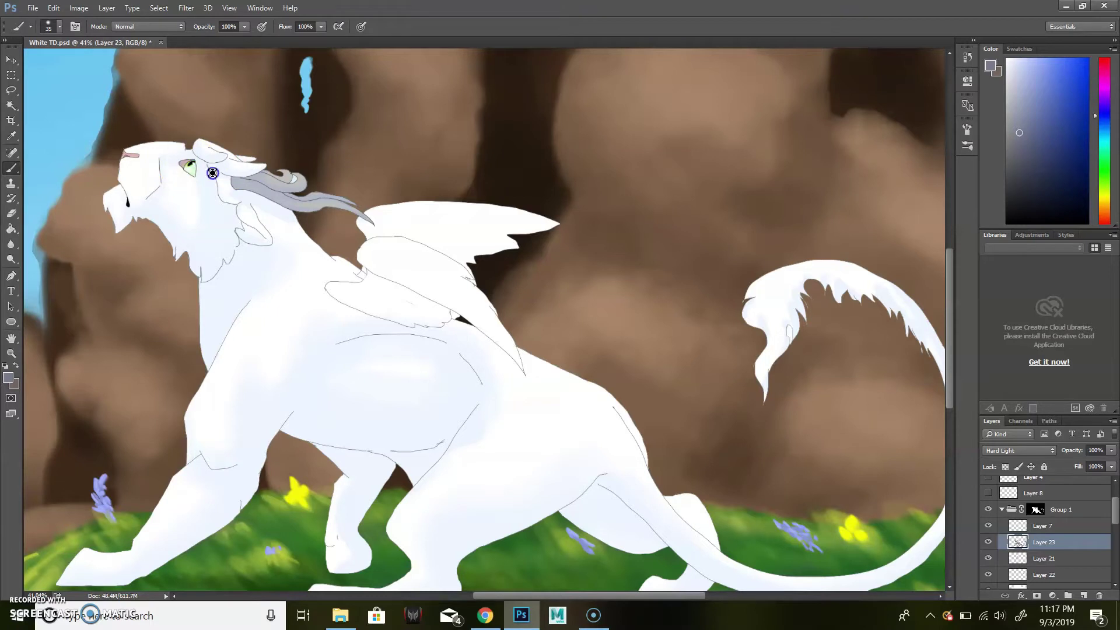
pyautogui.scroll(-3, 290, 340)
pyautogui.hscroll(-1, 291, 341)
pyautogui.press(']')
pyautogui.press('1')
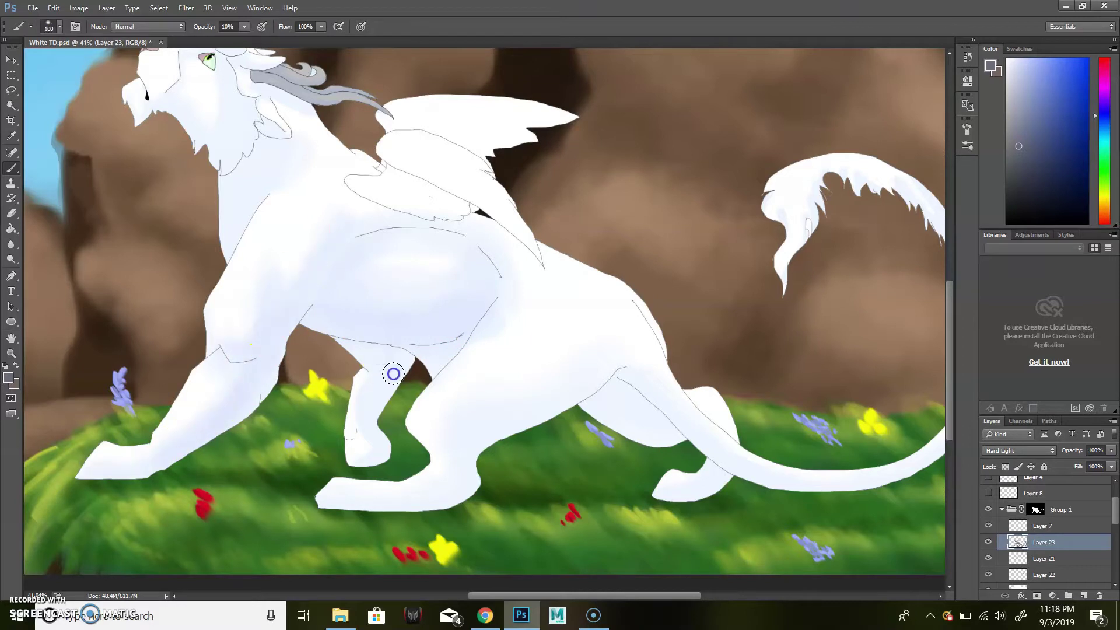
# Shade the tail-tip tuft with a half-size brush at 30% opacity.
pyautogui.press('[')
pyautogui.press('[')
pyautogui.press('[')
pyautogui.scroll(-2, 466, 507)
pyautogui.hscroll(4, 467, 507)
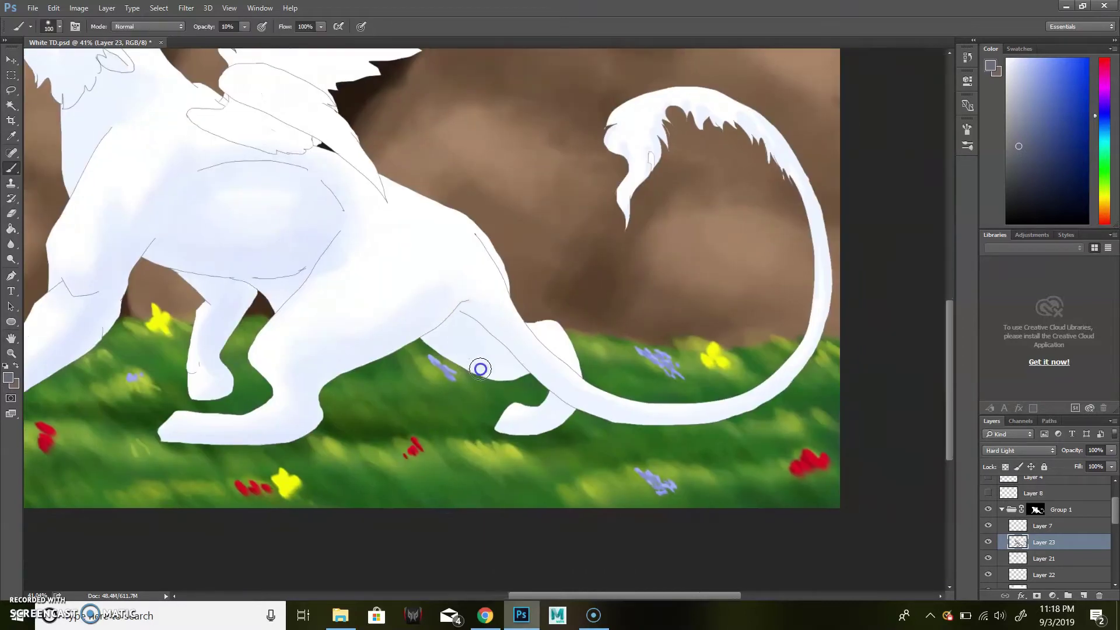
pyautogui.press('3')
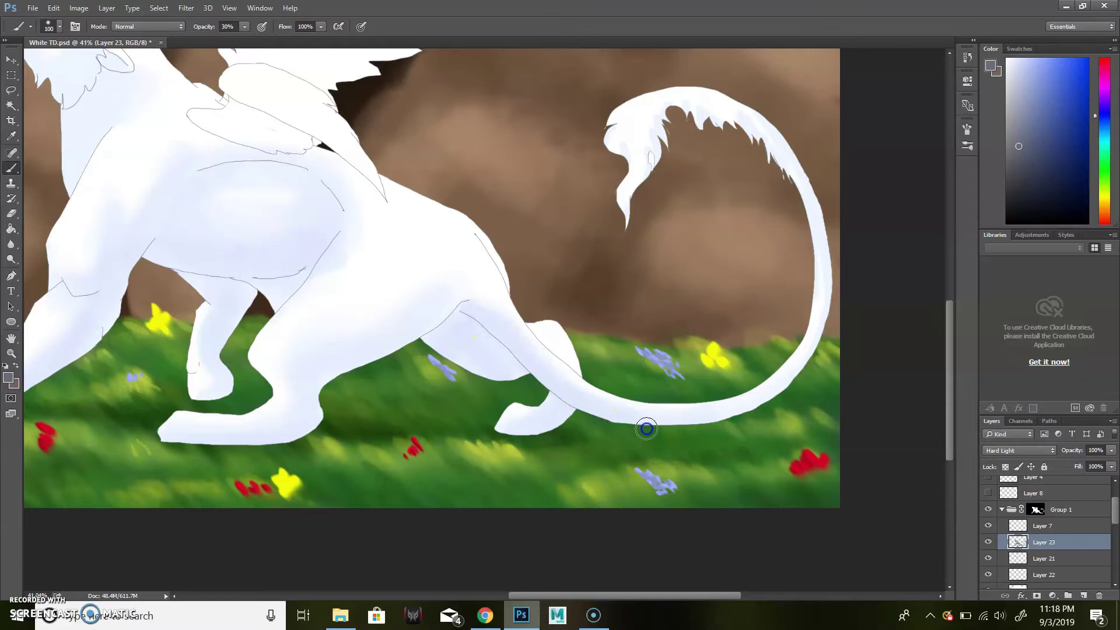
pyautogui.moveTo(718, 138); pyautogui.dragTo(774, 170)
# Paint over the dark notch under the wing tip in white at 10% opacity.
pyautogui.scroll(-2, 775, 170)
pyautogui.press('1')
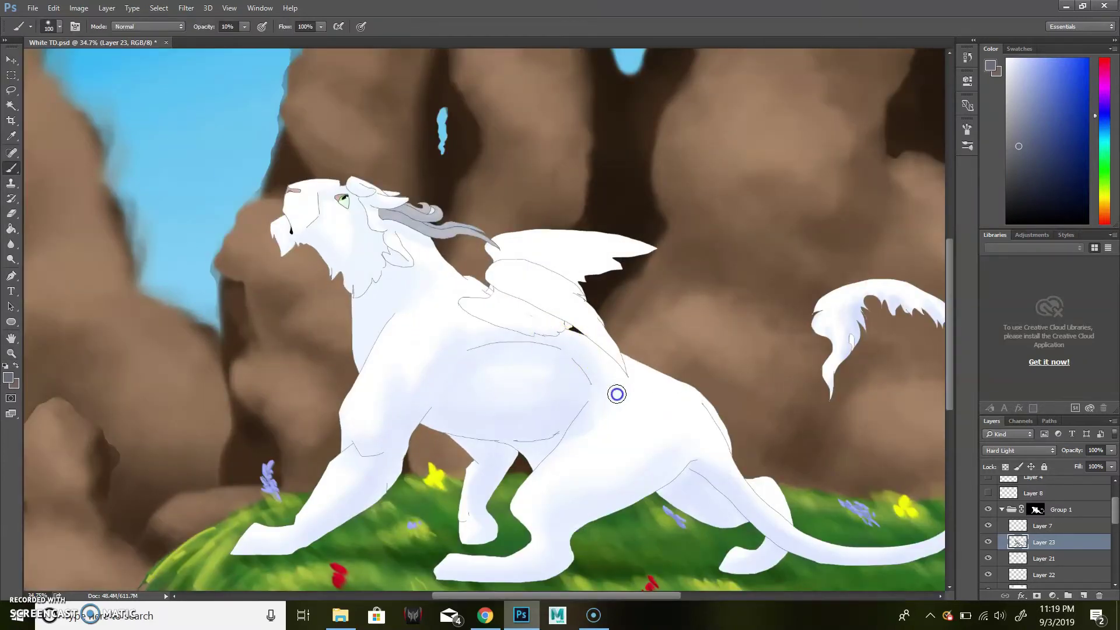
pyautogui.moveTo(608, 266); pyautogui.dragTo(633, 260)
pyautogui.press('[')
pyautogui.press('[')
pyautogui.press('[')
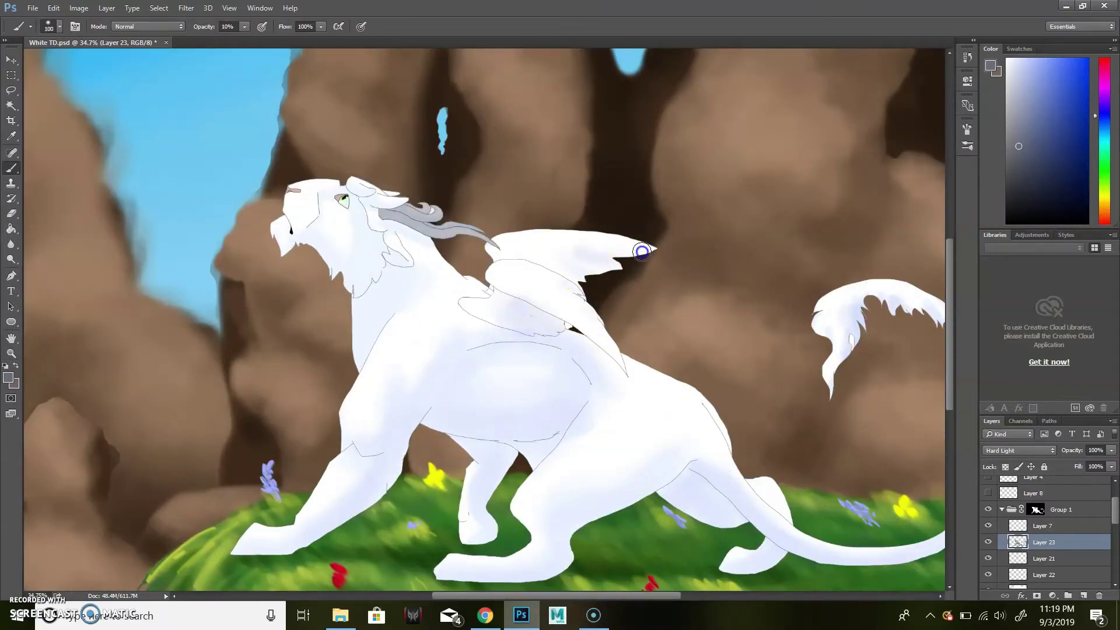
pyautogui.moveTo(528, 473); pyautogui.dragTo(520, 379)
pyautogui.press('b')
pyautogui.moveTo(363, 196); pyautogui.dragTo(431, 305)
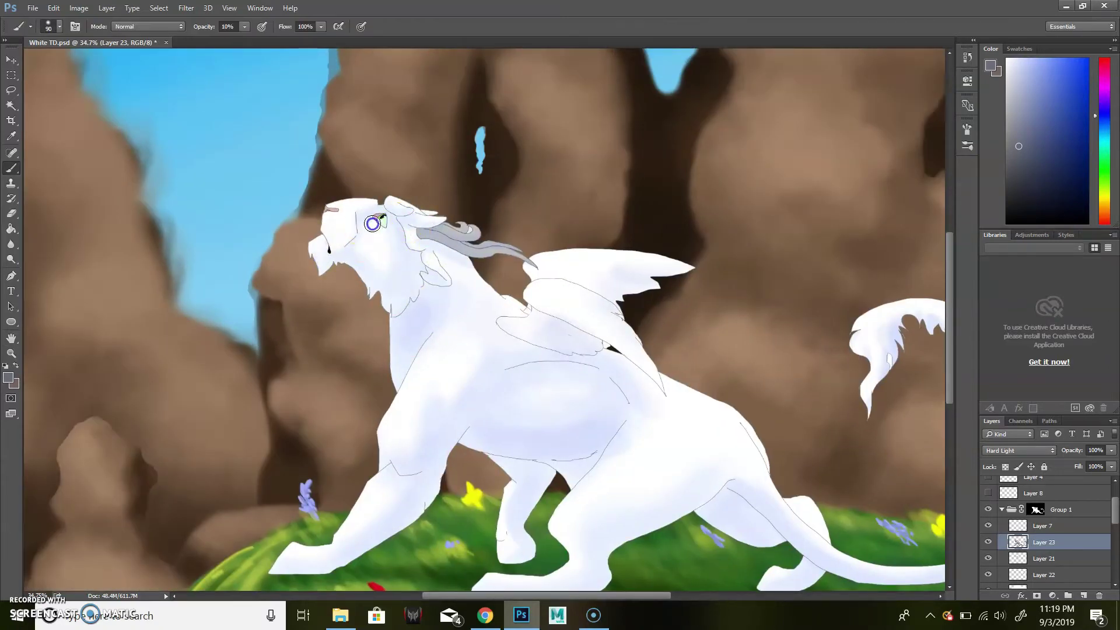
pyautogui.scroll(-2, 372, 224)
pyautogui.scroll(2, 490, 360)
# Lightly erase the shading on the hind leg, then return to a smaller brush.
pyautogui.press('e')
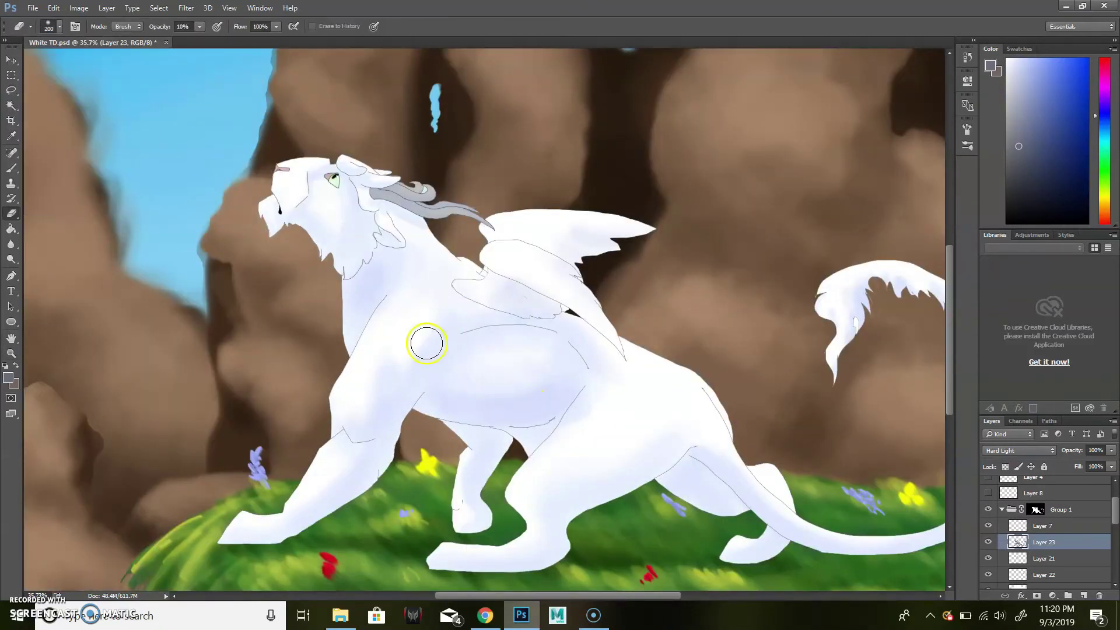
pyautogui.moveTo(626, 438); pyautogui.dragTo(568, 440)
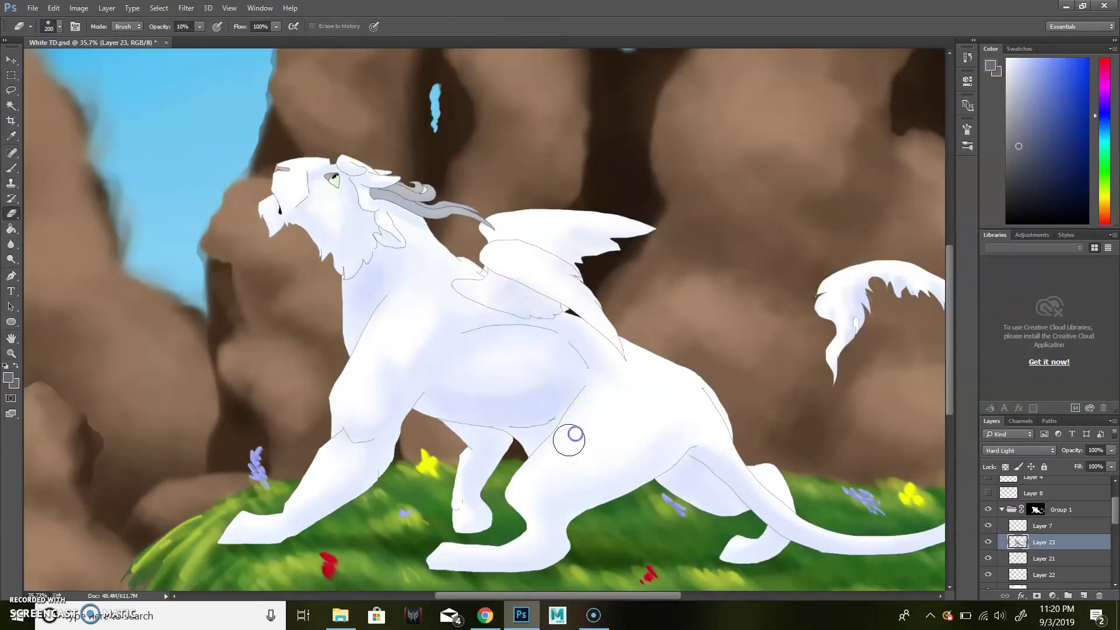
pyautogui.press('b')
pyautogui.scroll(-2, 504, 375)
pyautogui.press('[')
pyautogui.press('[')
pyautogui.press('[')
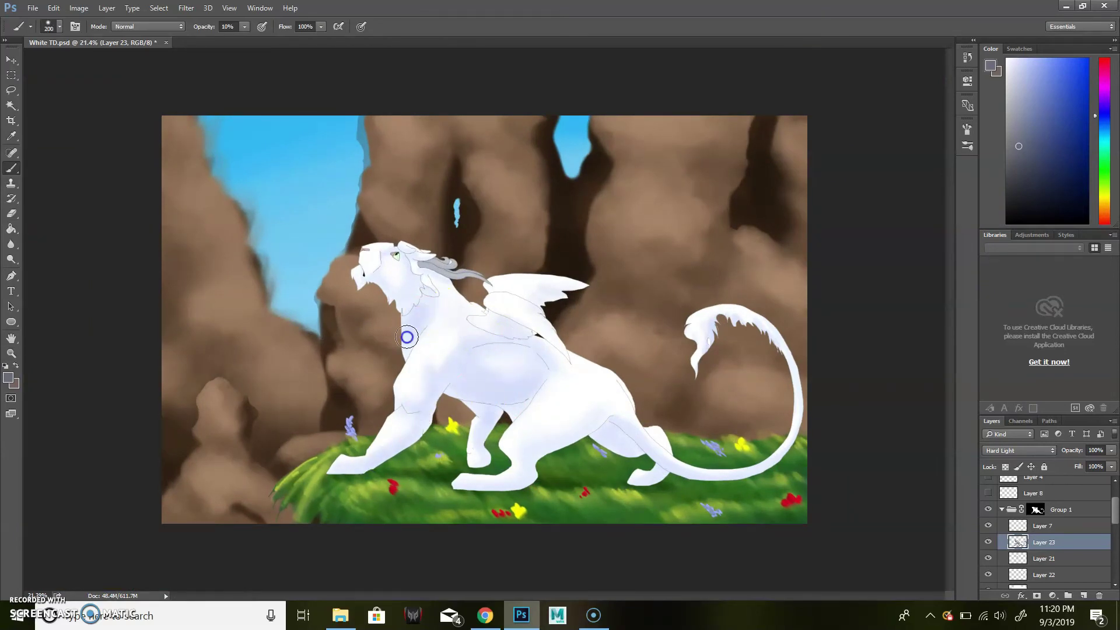
pyautogui.press('[')
pyautogui.press('[')
pyautogui.click(363, 261)
# Enlarge the brush and add a Hue/Saturation adjustment layer with saturation at +57.
pyautogui.scroll(-1, 624, 462)
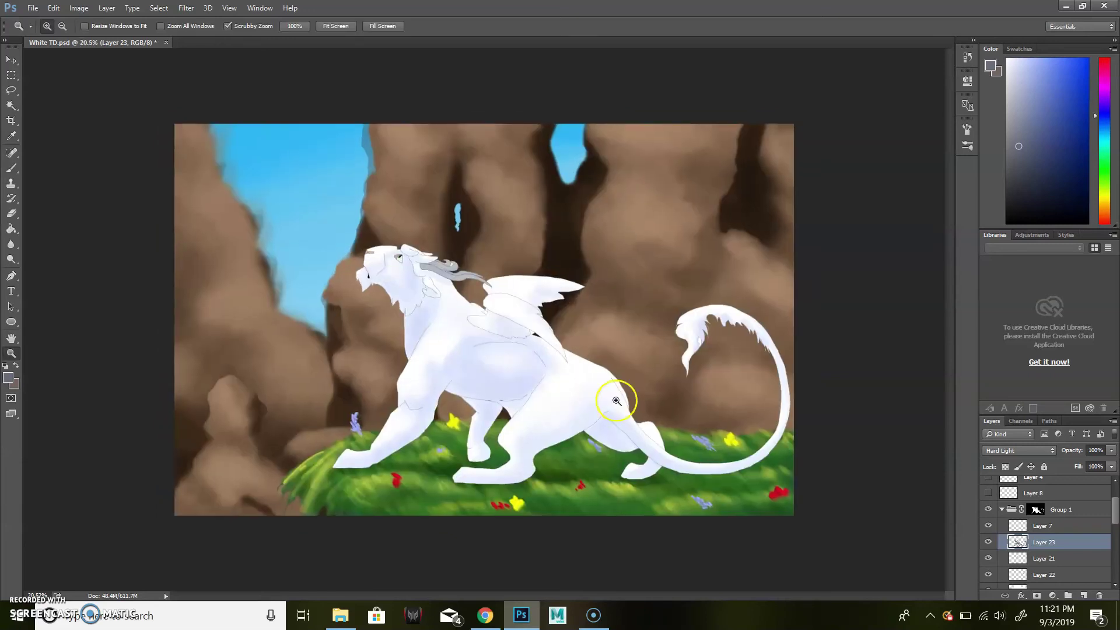
pyautogui.press(']')
pyautogui.press(']')
pyautogui.press(']')
pyautogui.click(1043, 596)
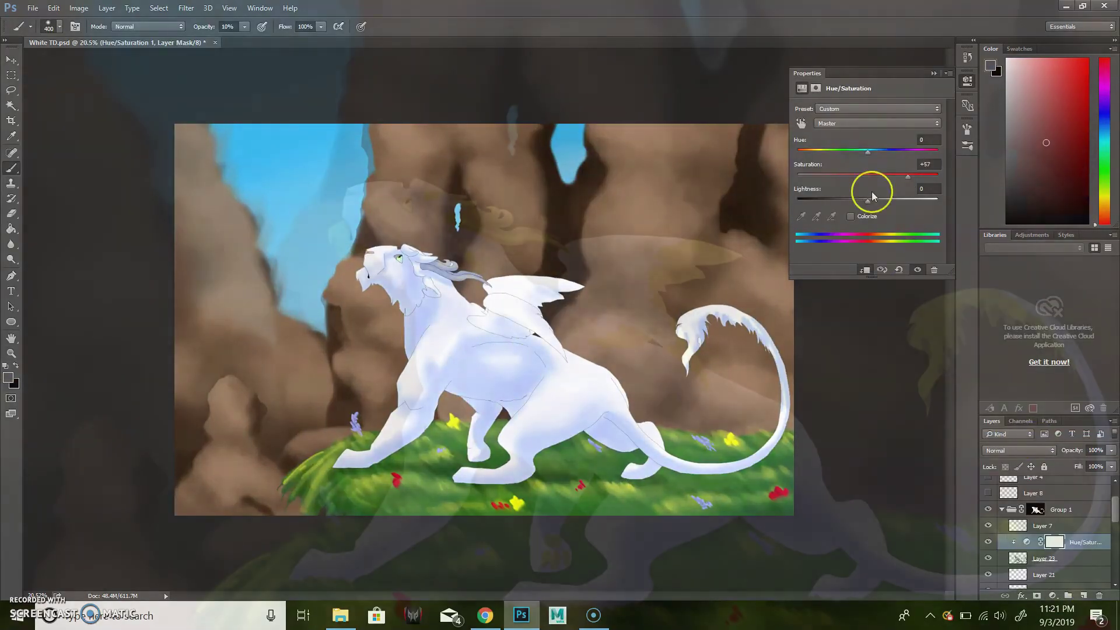